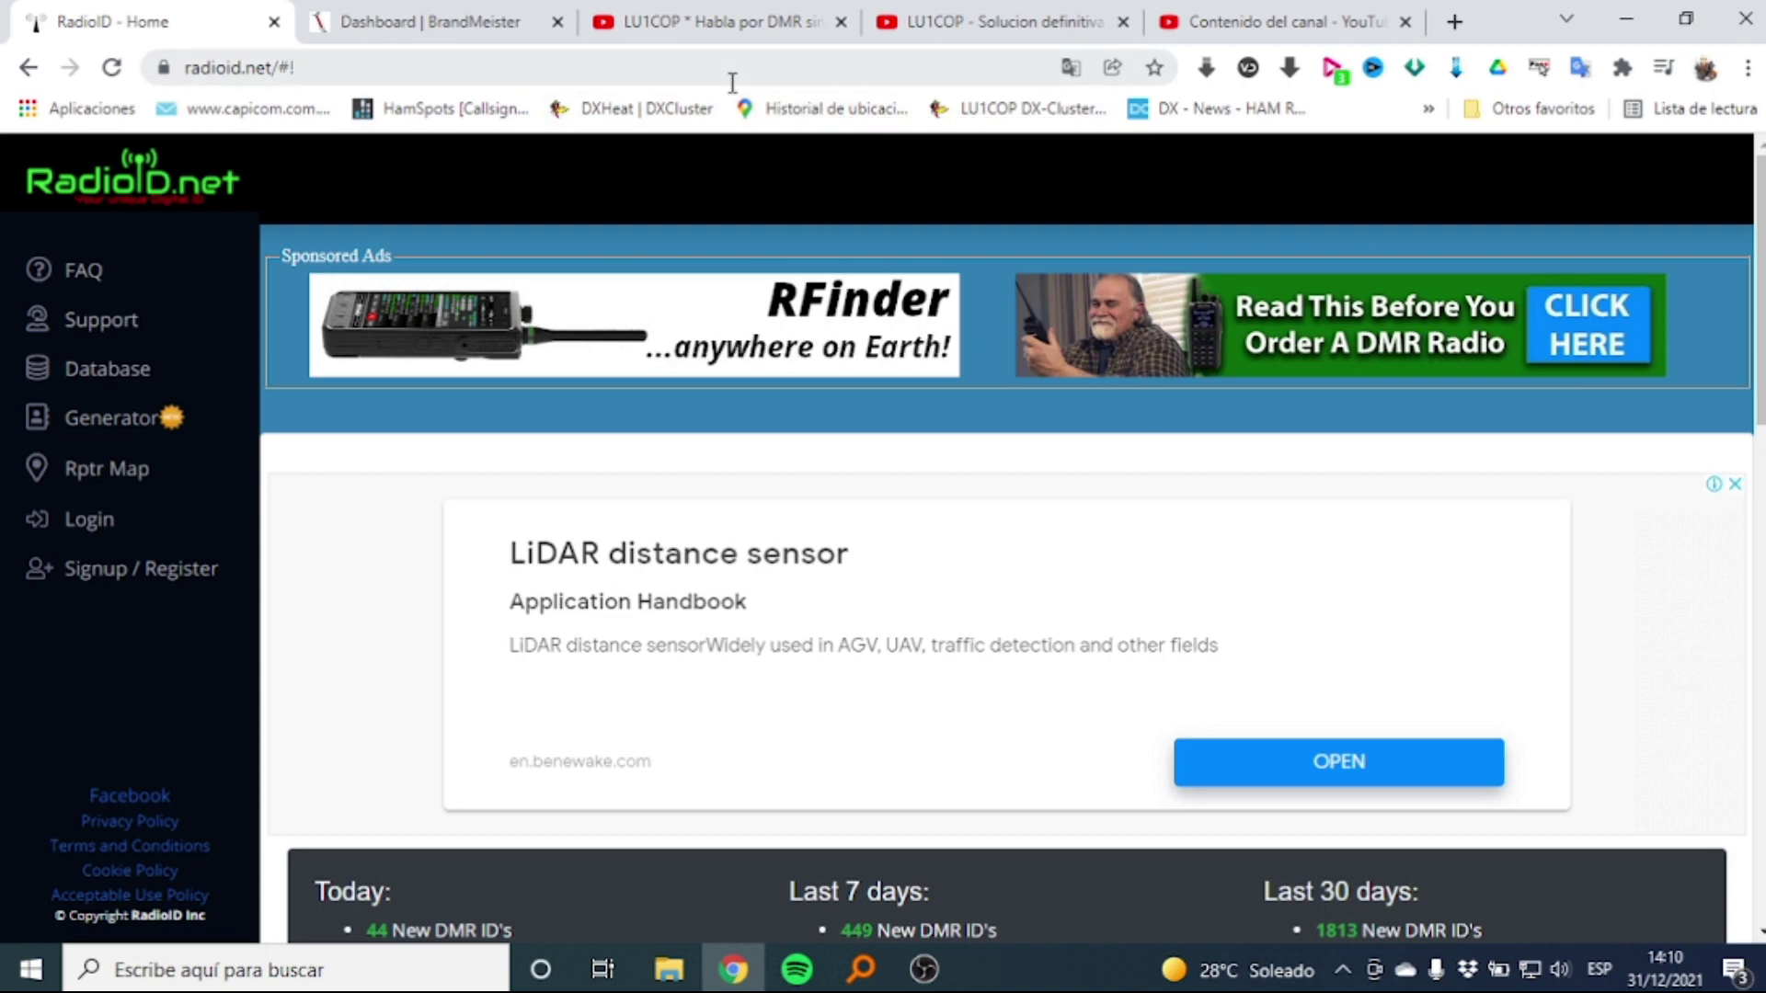
Open the RadioID registration page, agree to all the listed policies, and proceed to the new account form
{"action": "left_click", "coordinate": [188, 67]}
{"action": "left_click_drag", "start_coordinate": [188, 67], "coordinate": [276, 67]}
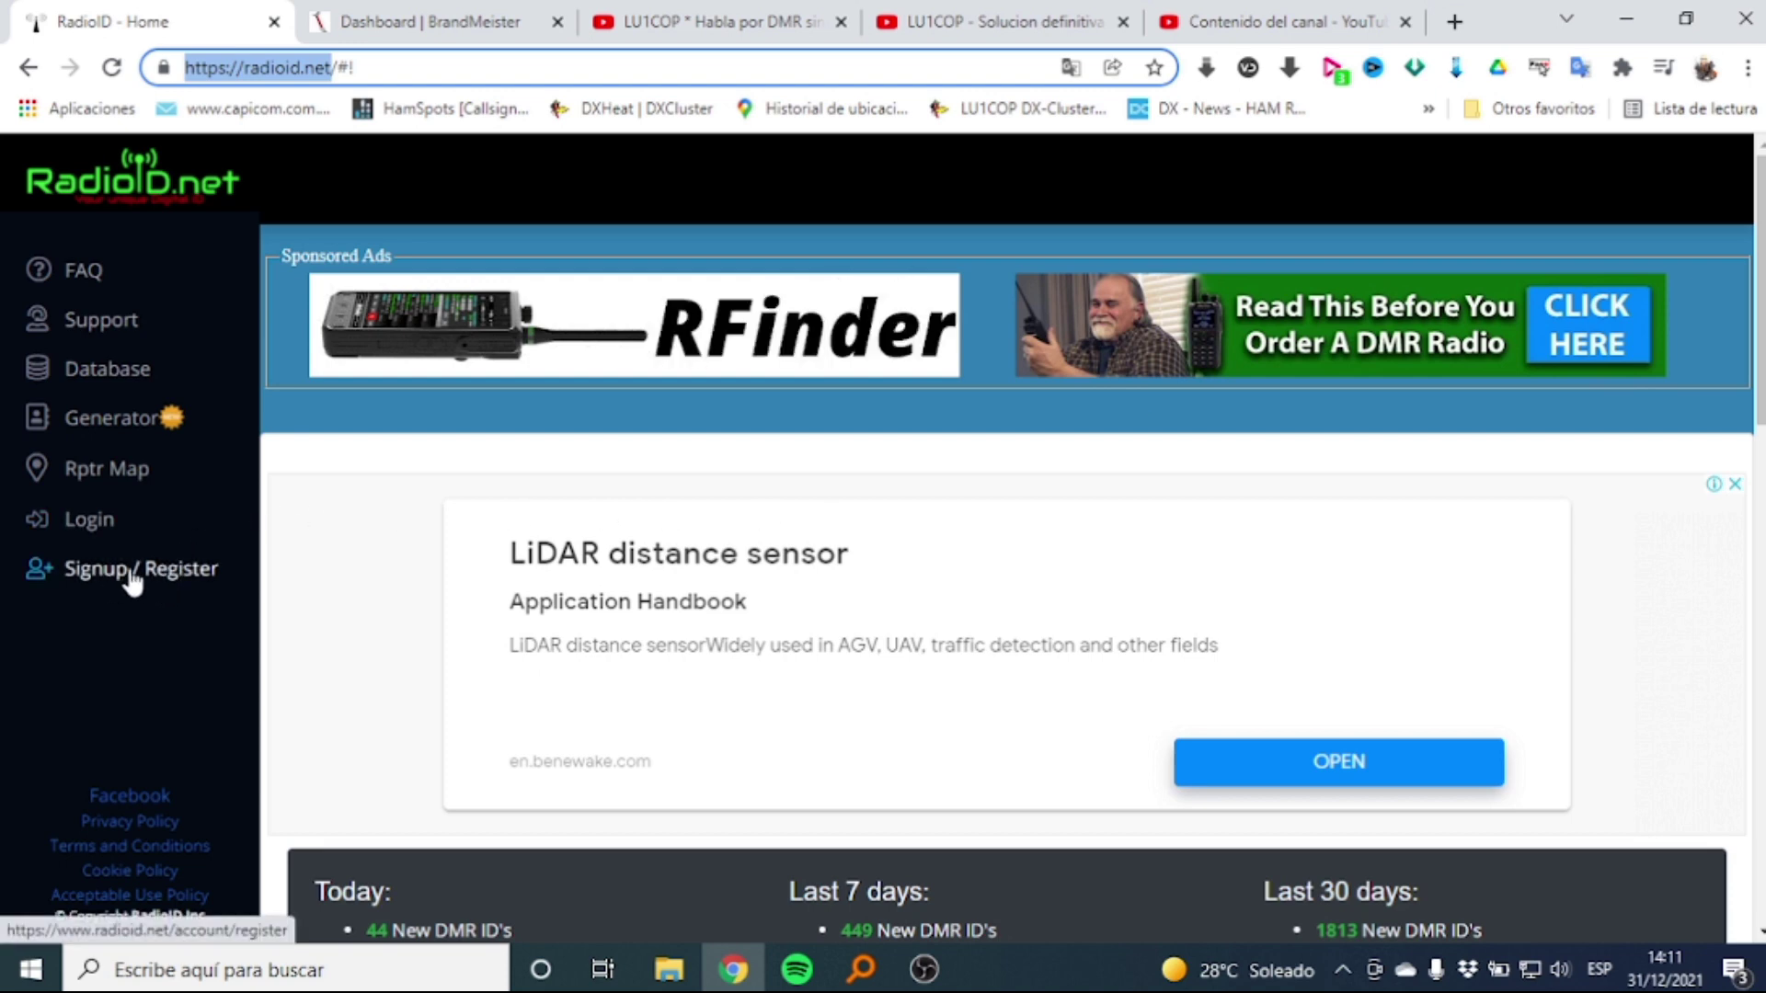
{"action": "left_click", "coordinate": [108, 579]}
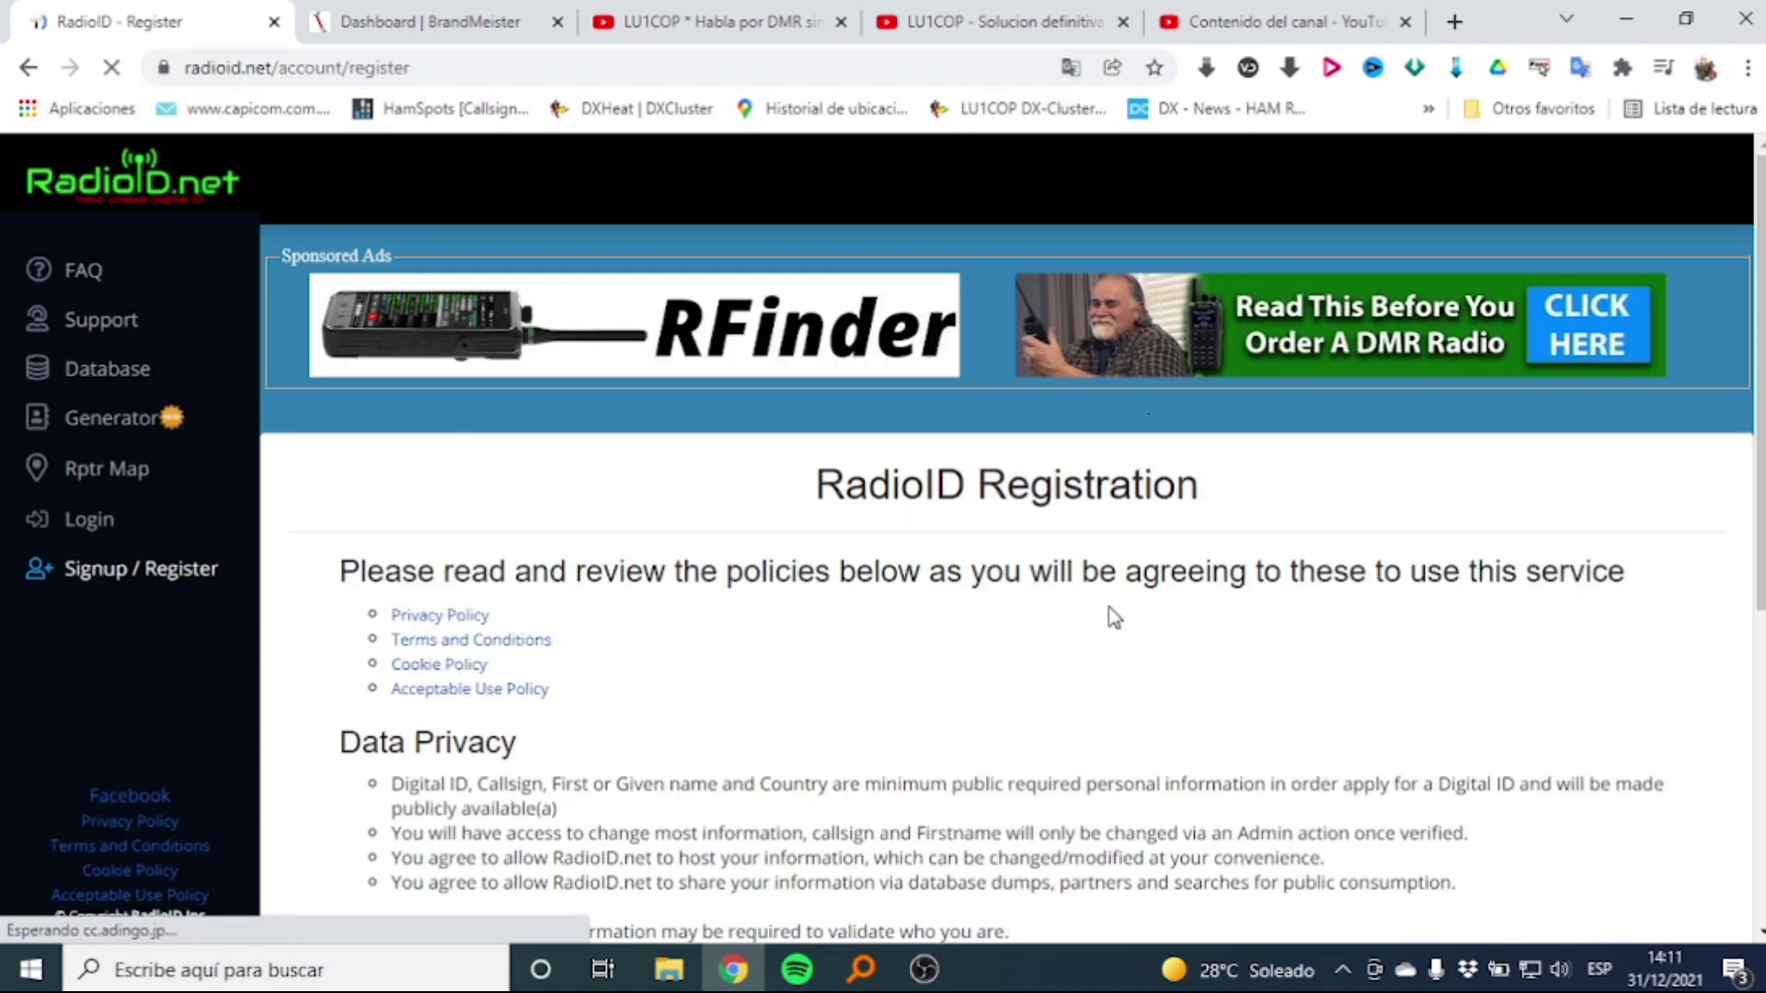
{"action": "scroll", "coordinate": [1112, 618], "scroll_direction": "down", "scroll_amount": 5}
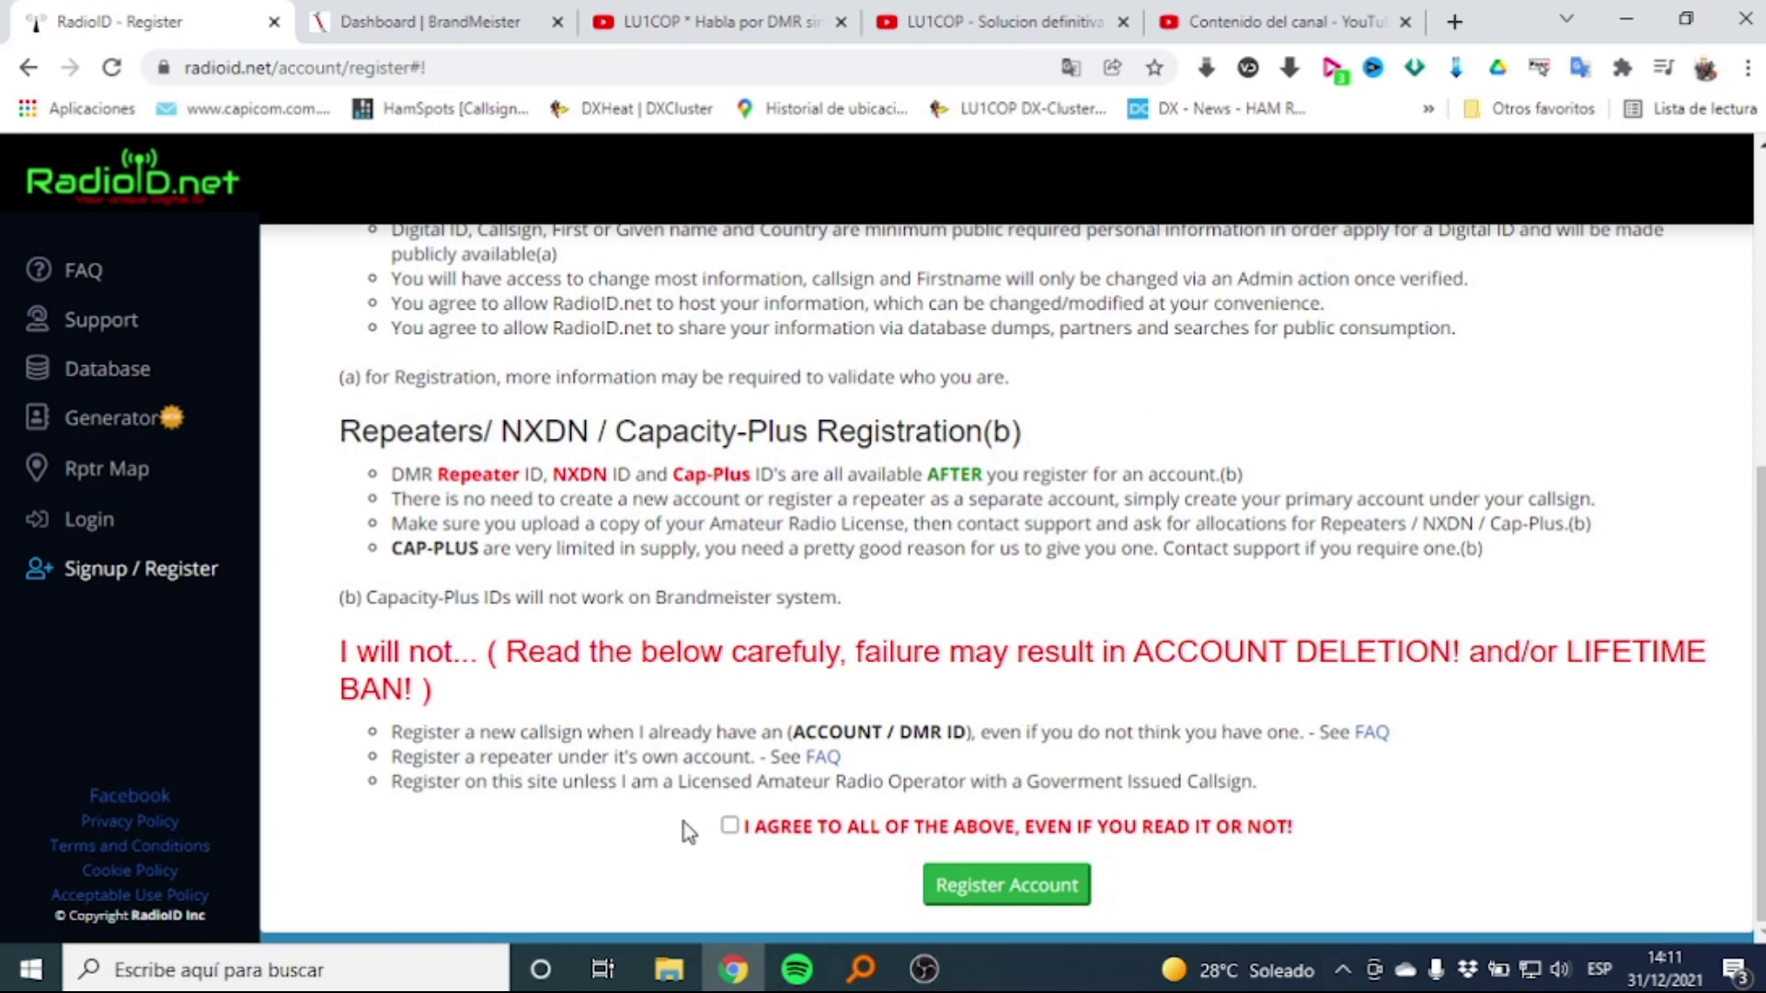
{"action": "left_click", "coordinate": [729, 826]}
{"action": "left_click", "coordinate": [980, 887]}
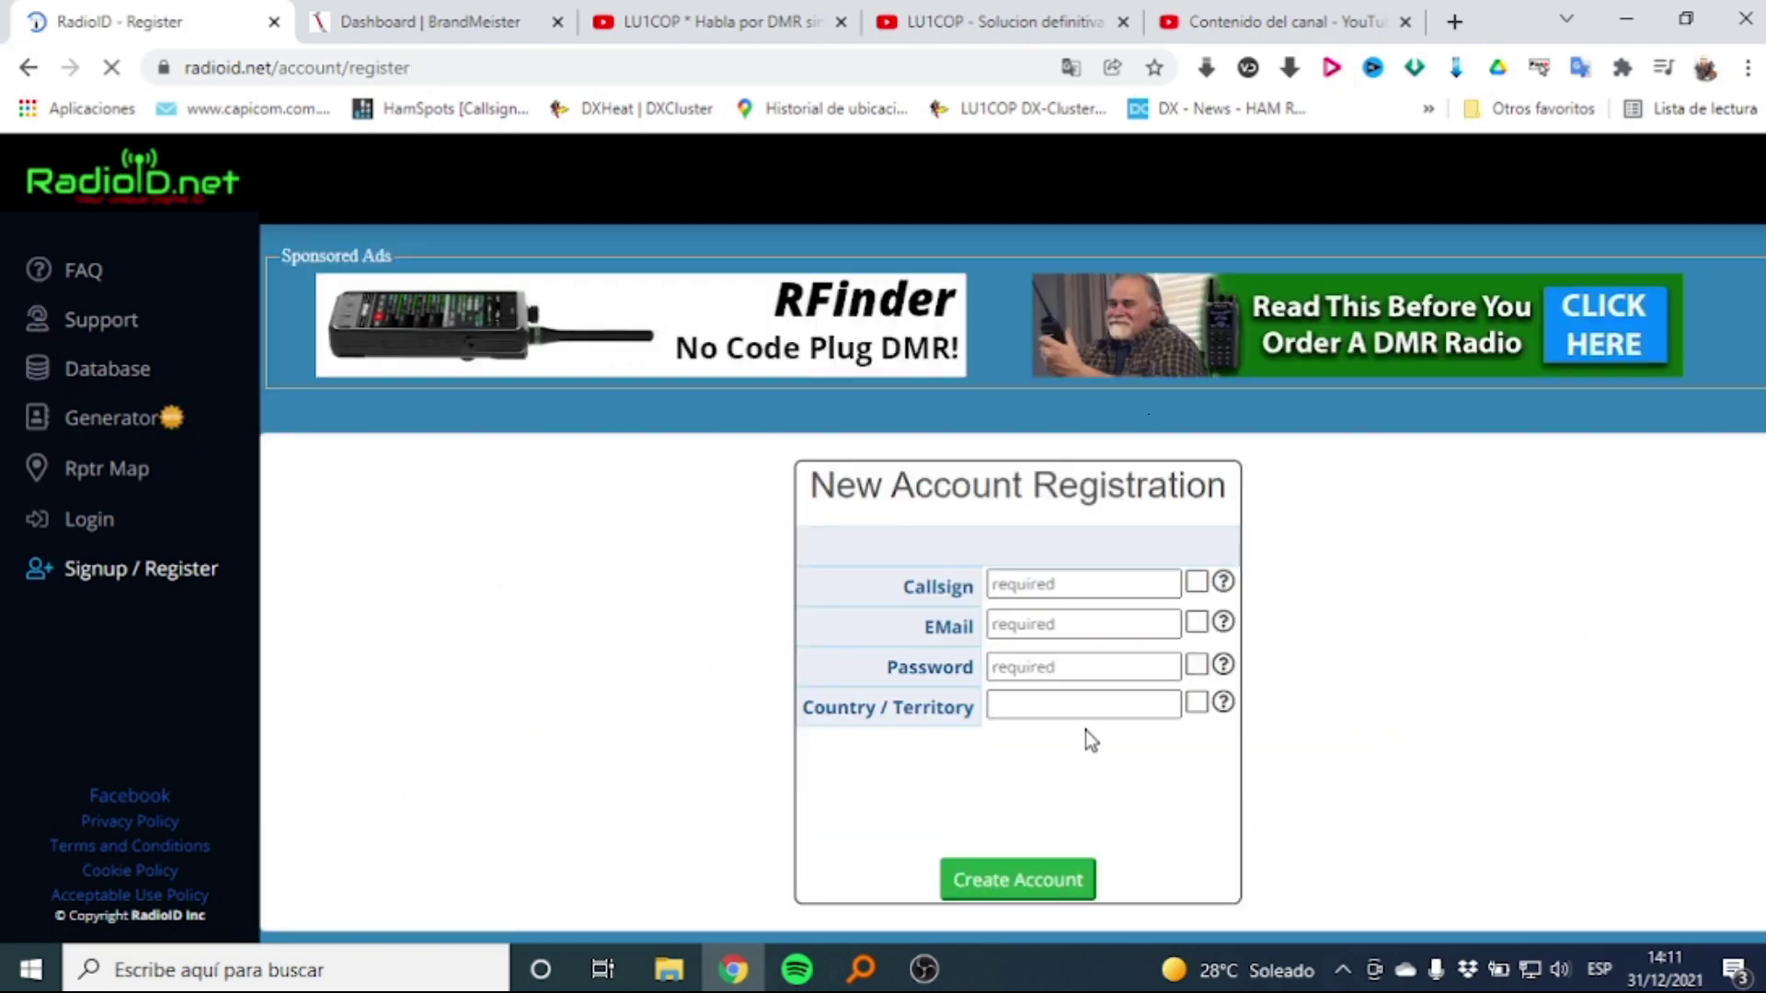
Fill in the station callsign and e-mail address in the new account form, dismissing the notices
{"action": "left_click", "coordinate": [1083, 585]}
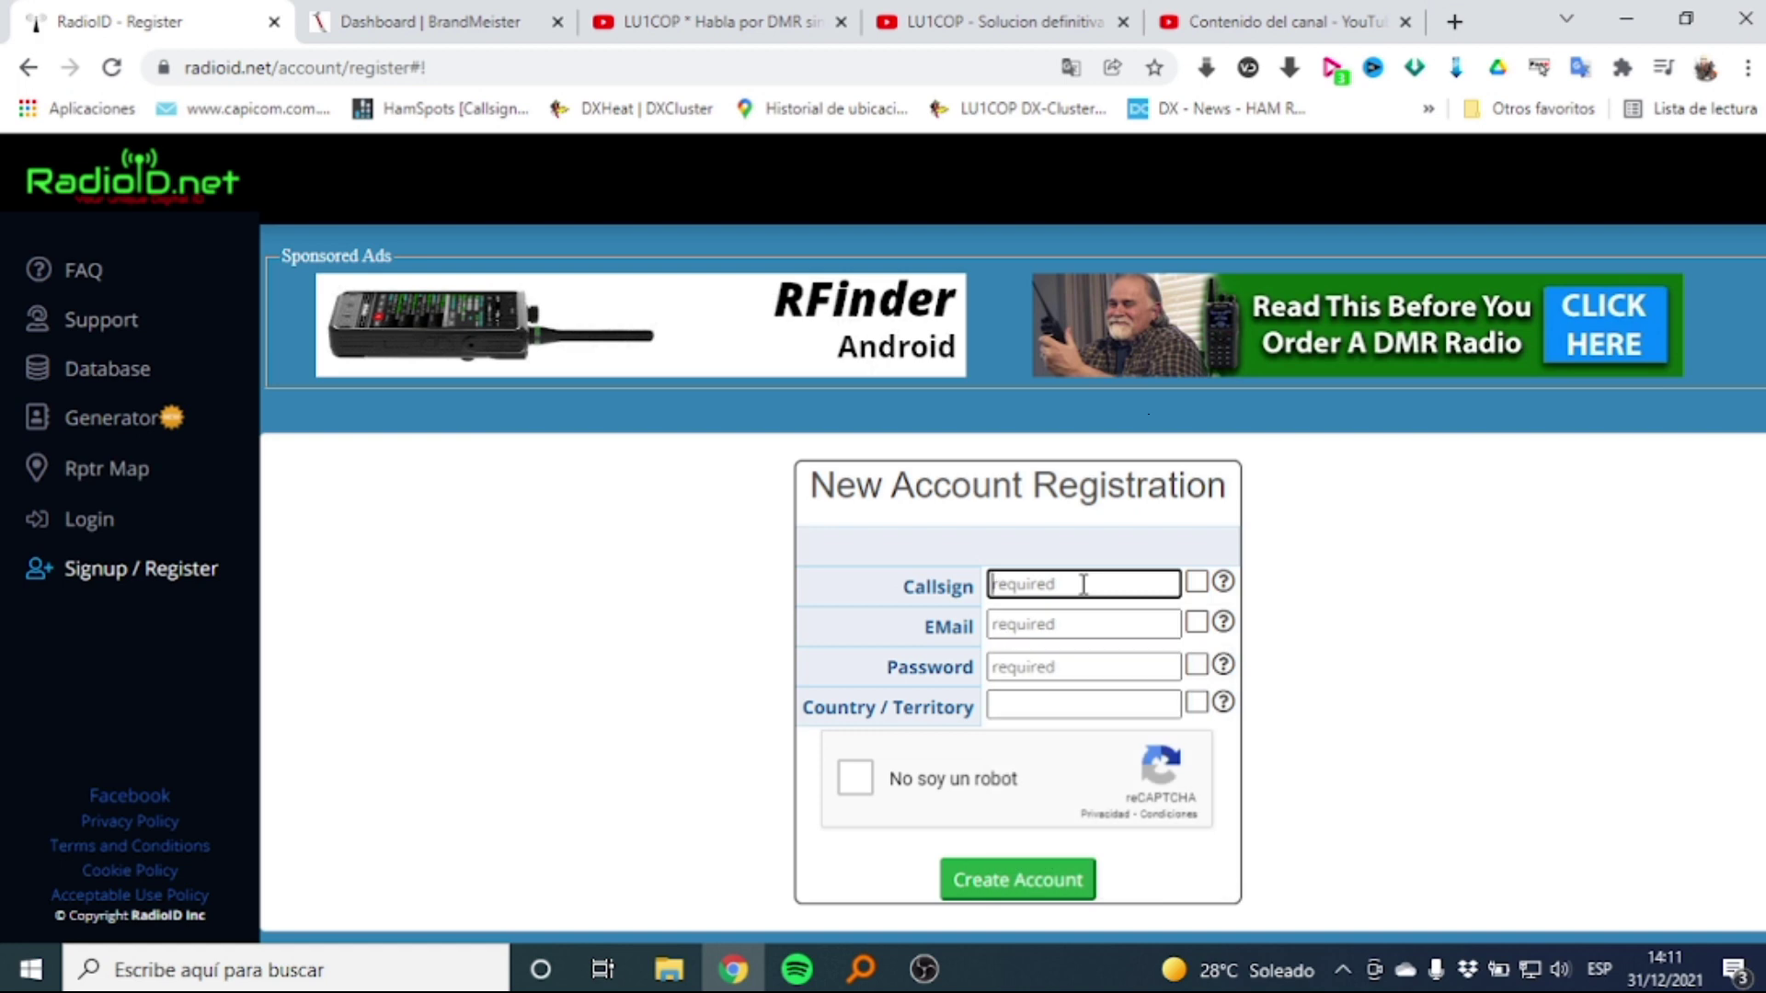
{"action": "type", "text": "lu1"}
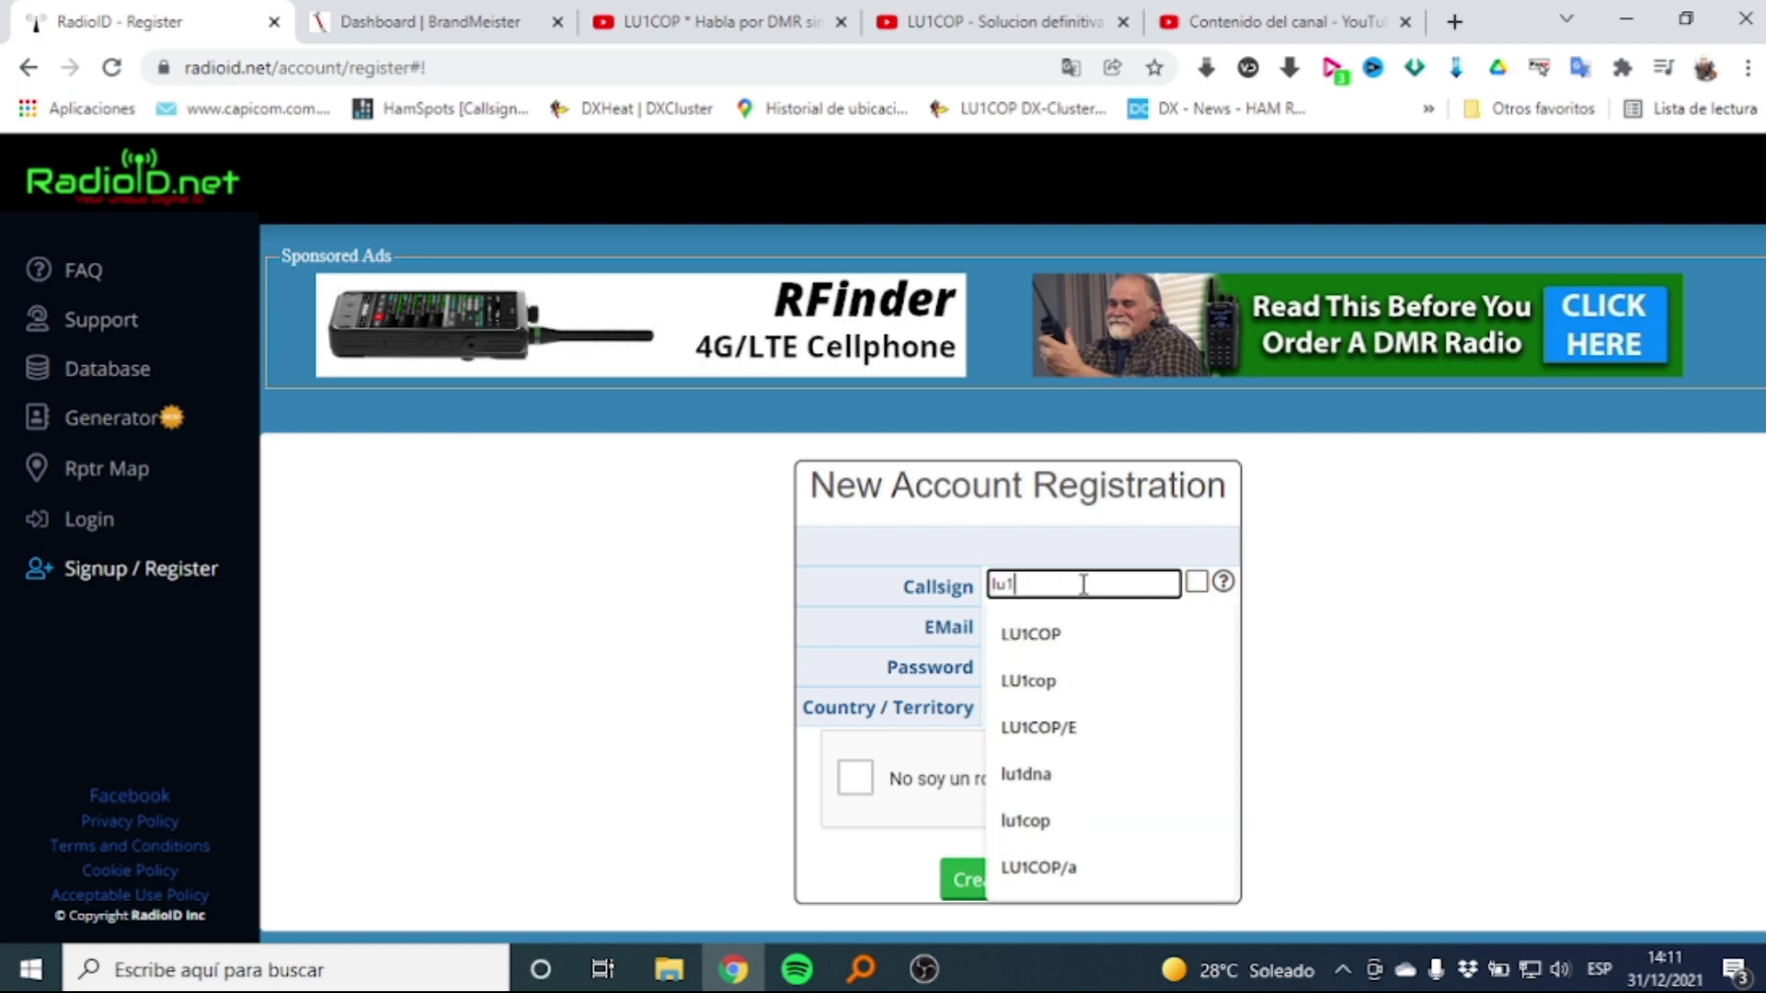
{"action": "left_click", "coordinate": [1084, 629]}
{"action": "left_click", "coordinate": [1045, 621]}
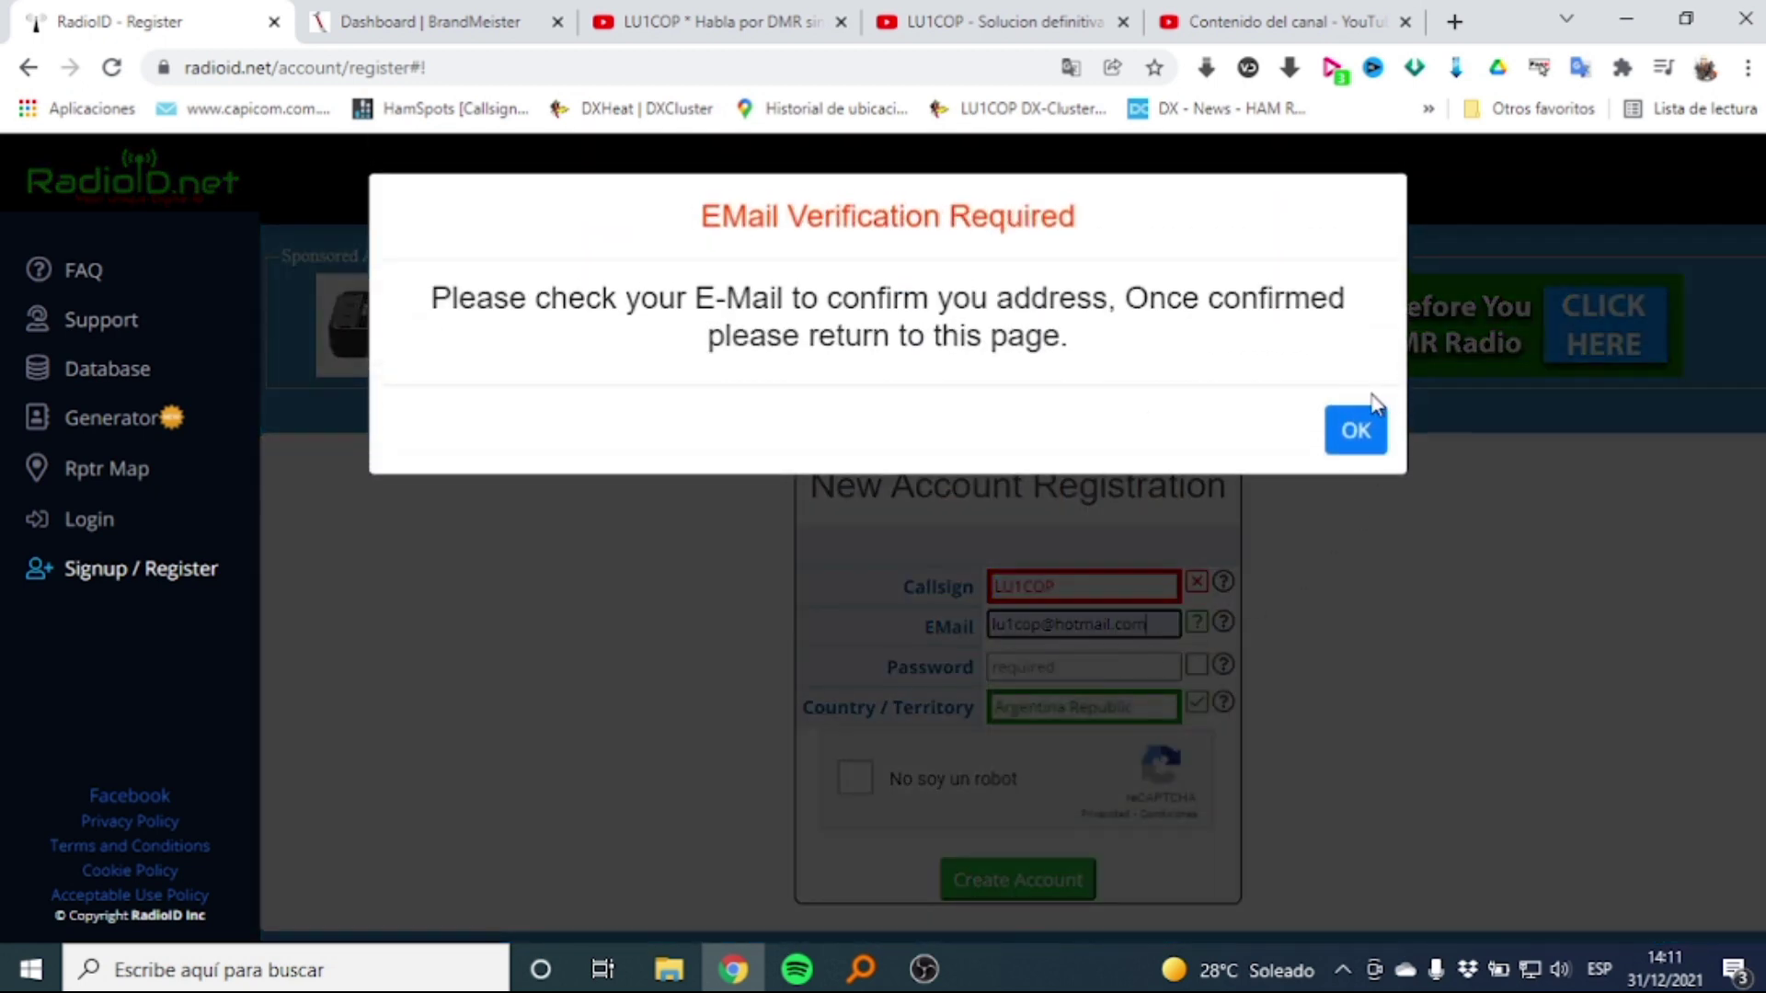
{"action": "left_click", "coordinate": [1355, 416]}
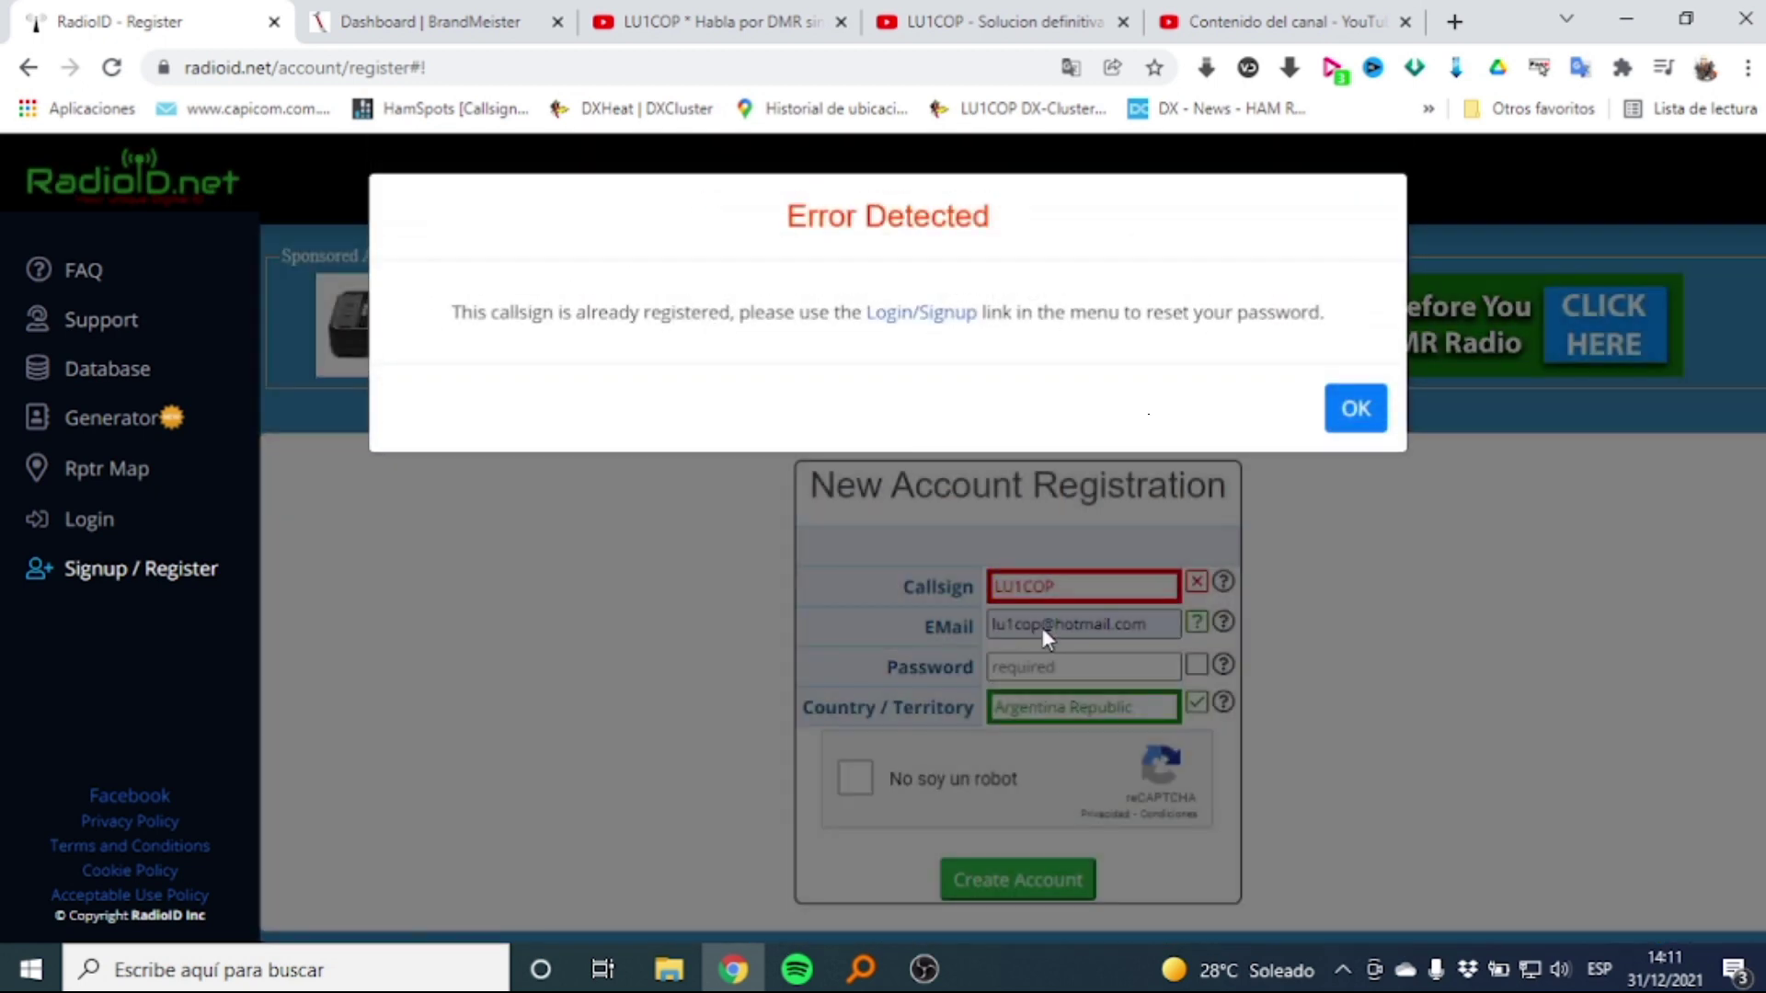
{"action": "left_click", "coordinate": [1352, 407]}
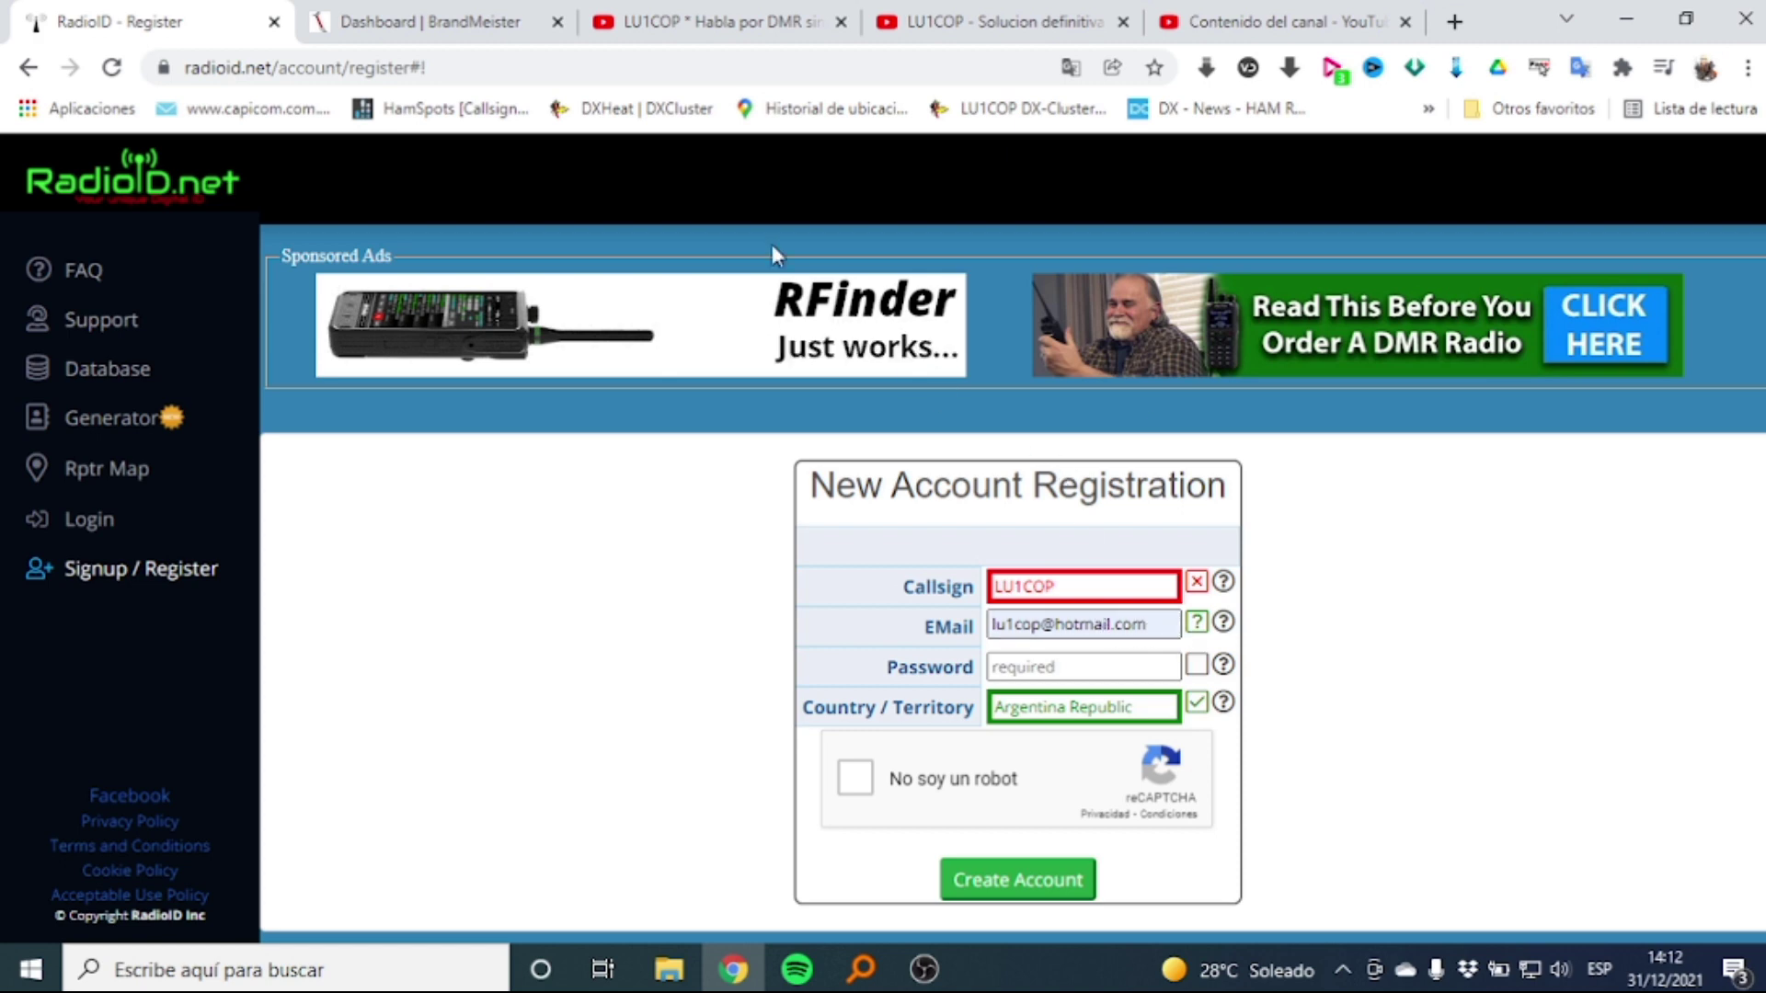
Write the example DMR ID in the address bar without loading it, and highlight its digit groups
{"action": "left_click", "coordinate": [616, 63]}
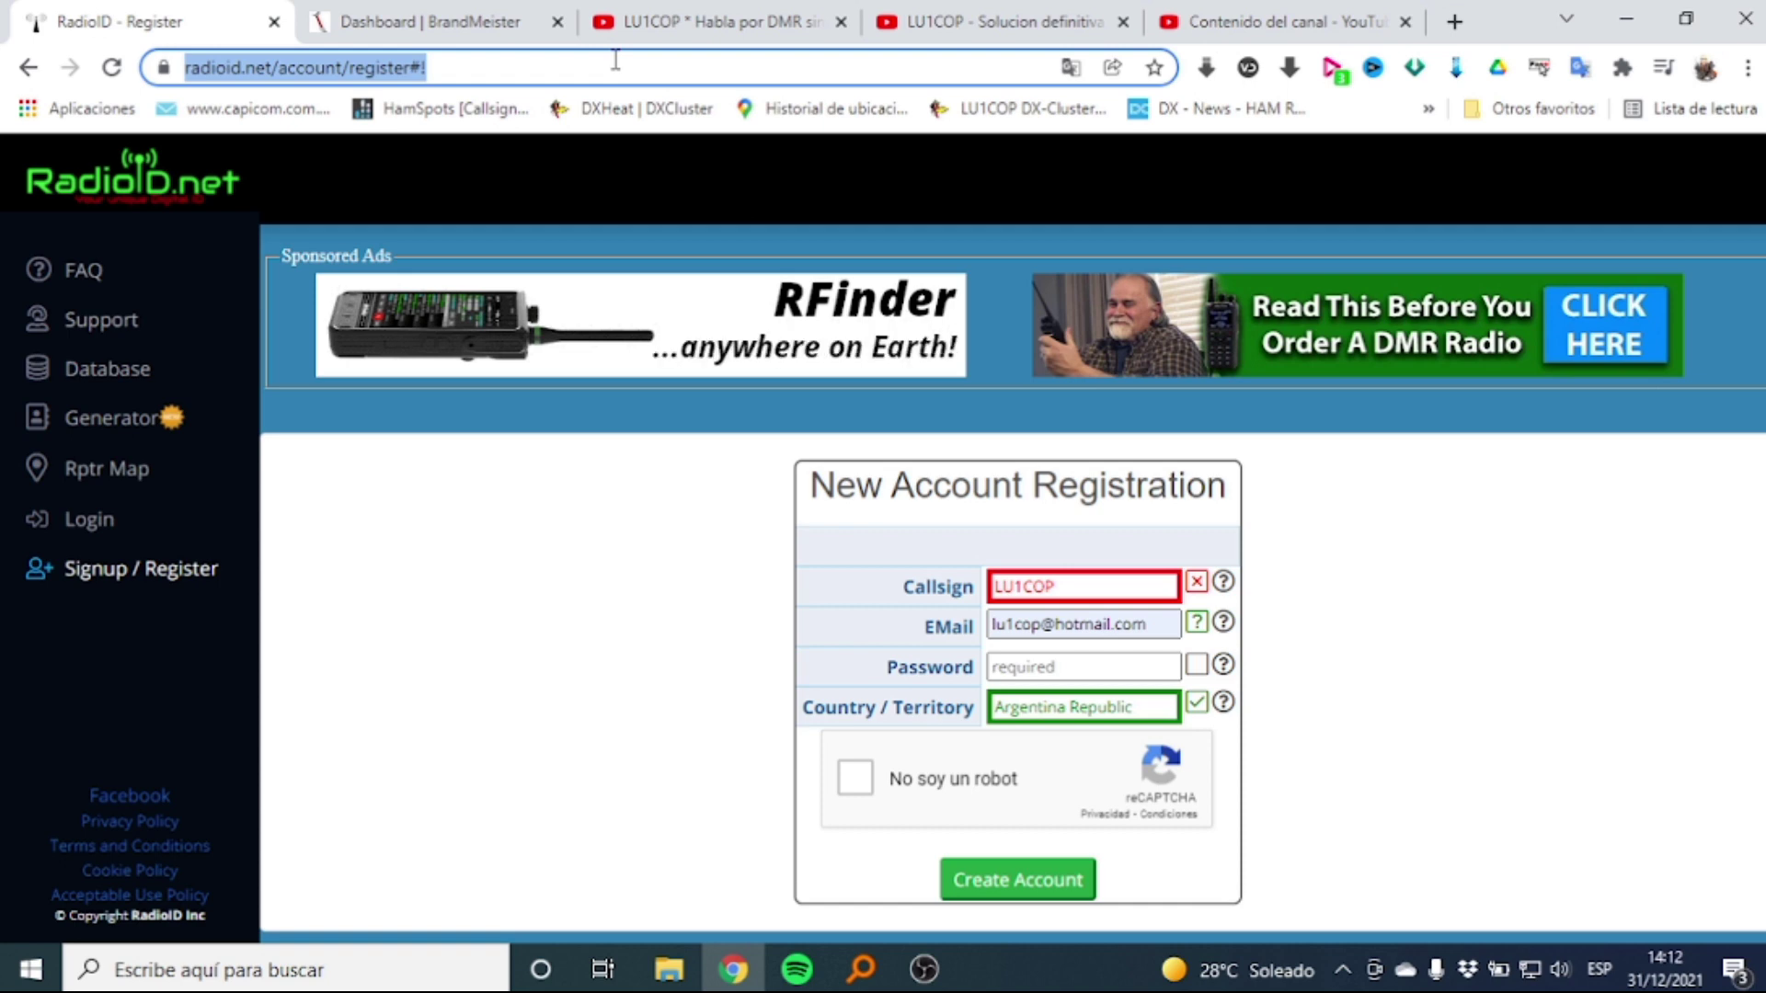
{"action": "type", "text": "722"}
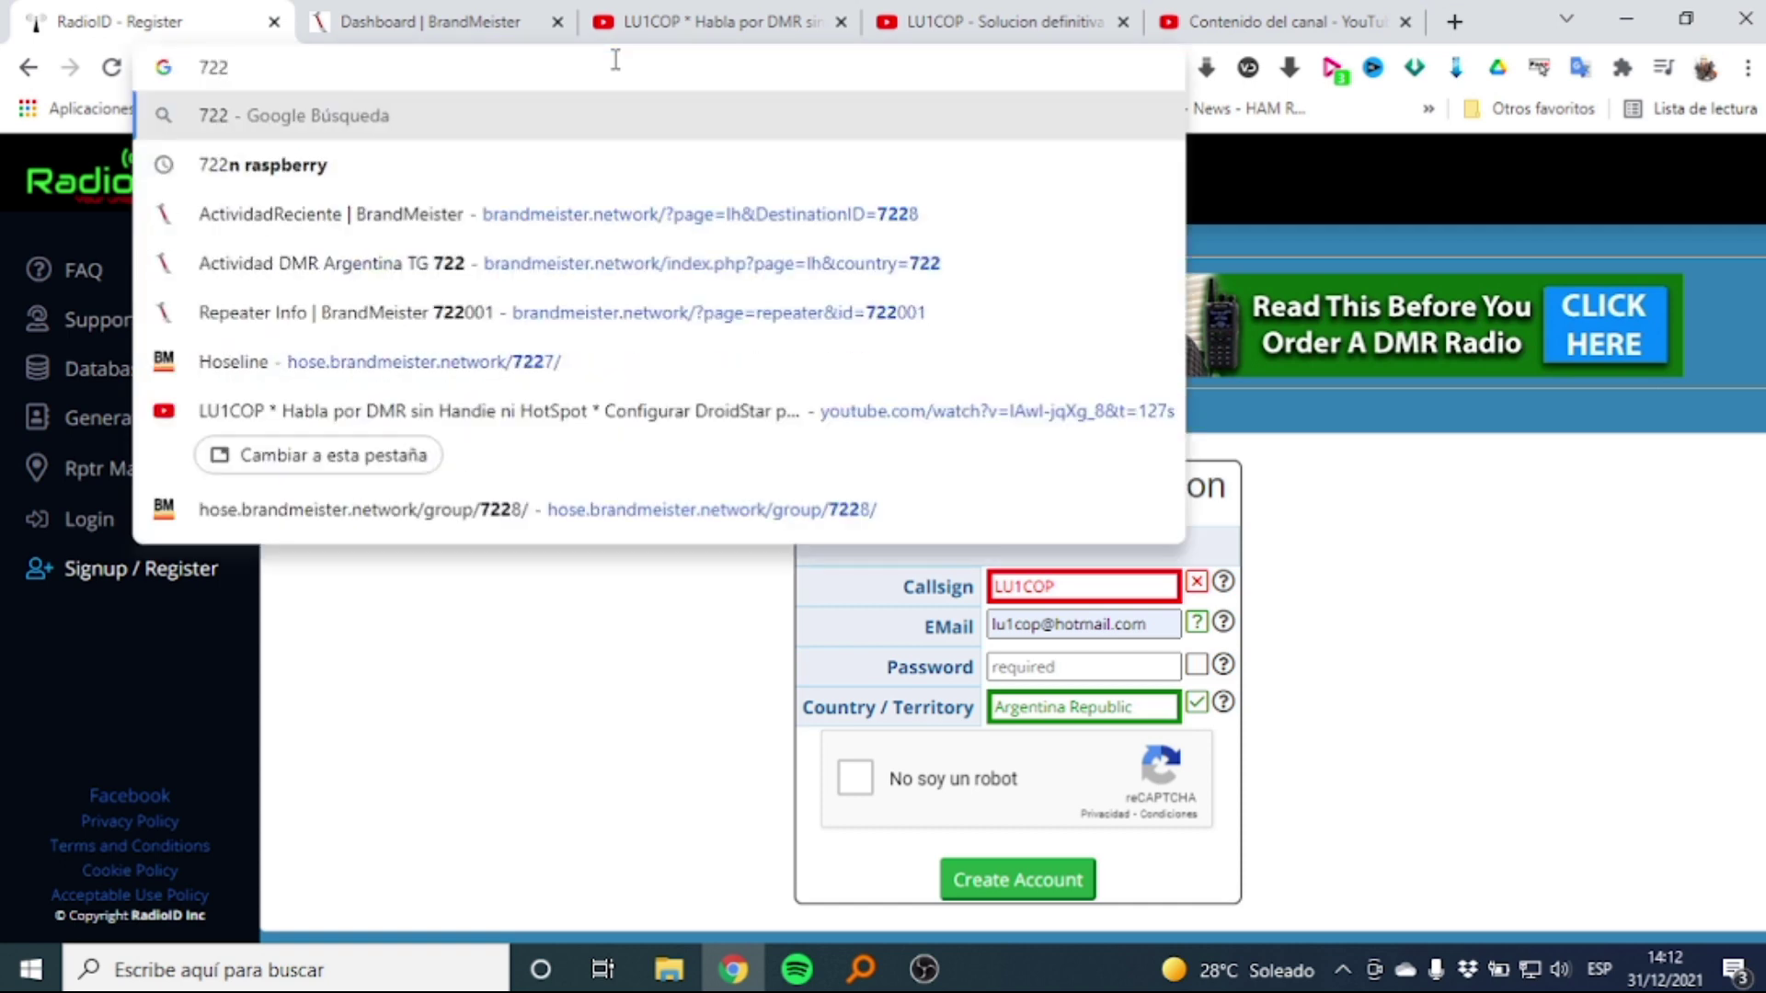
{"action": "type", "text": "00"}
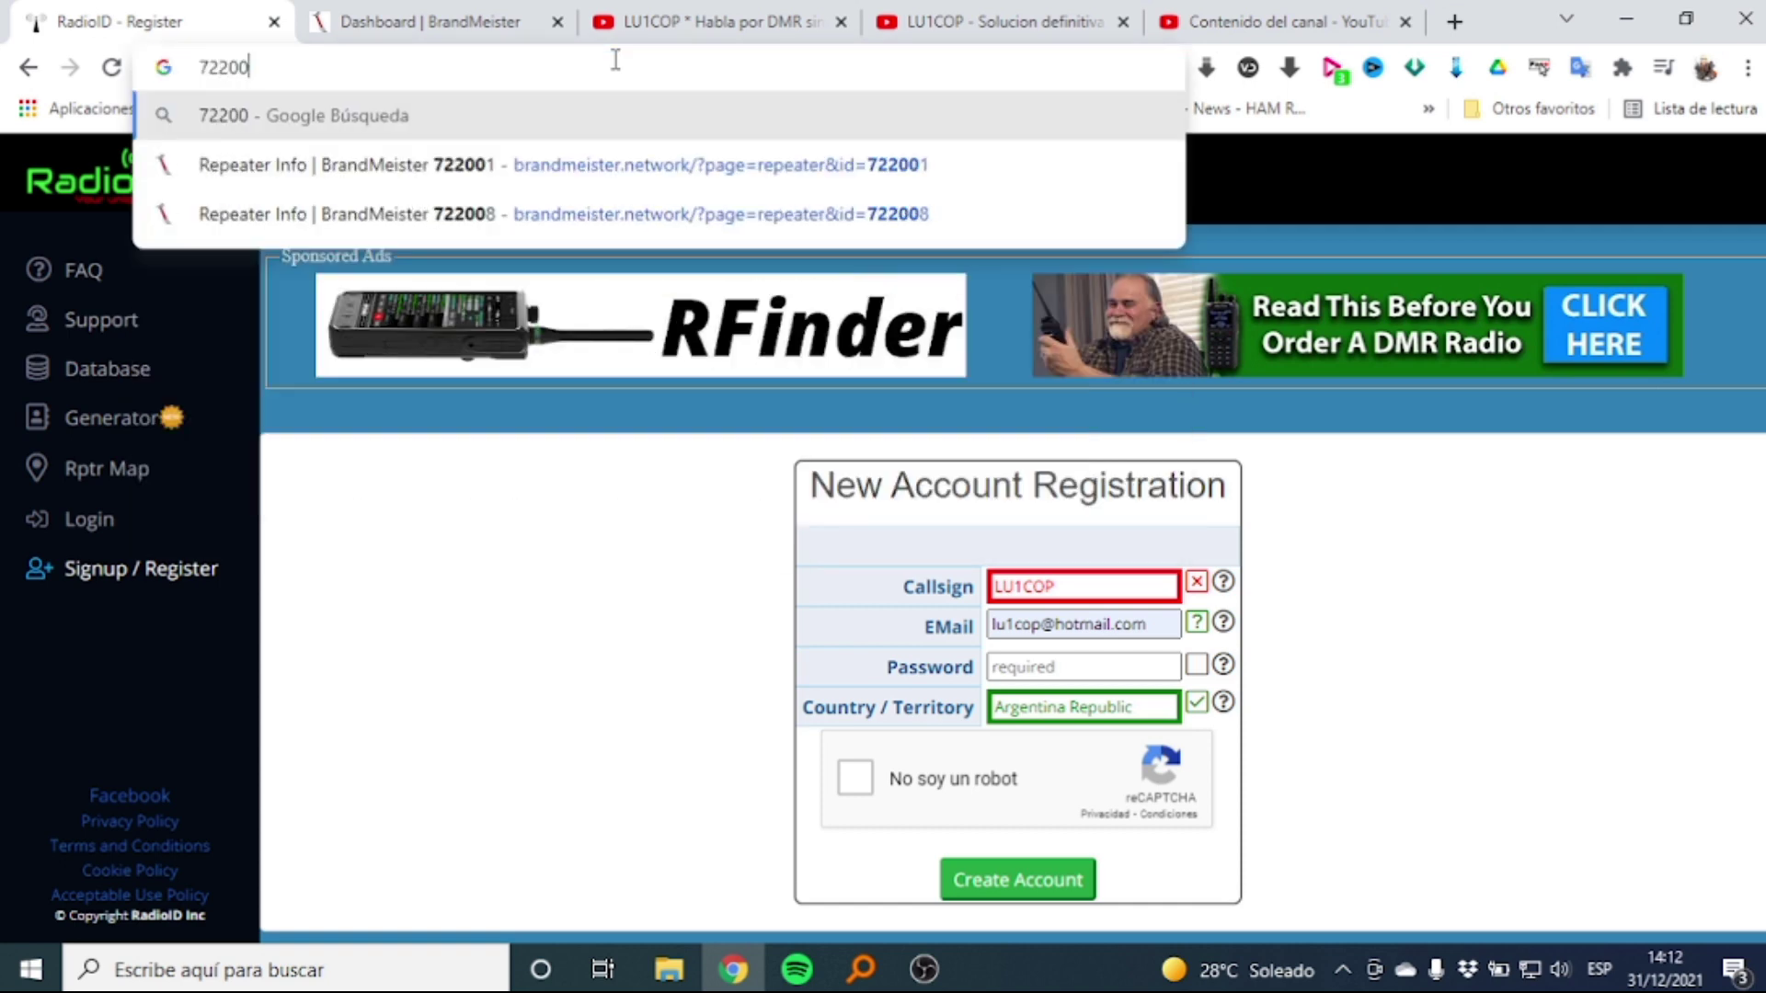
{"action": "type", "text": "84"}
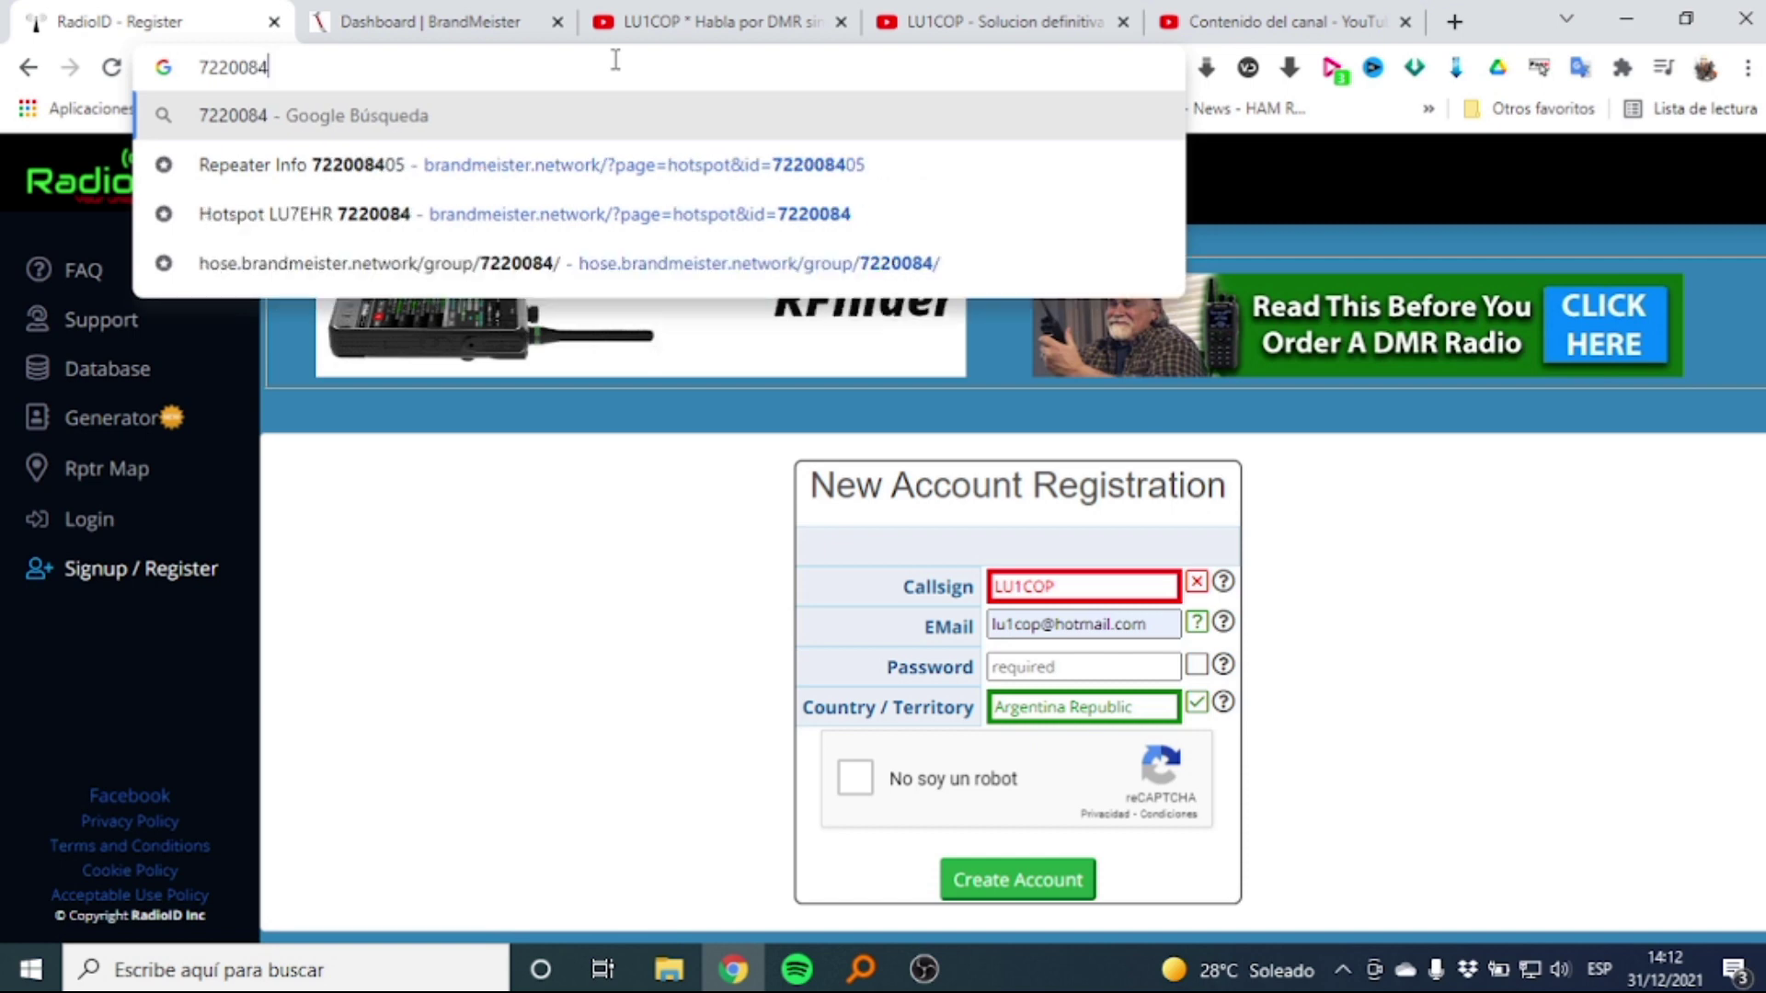
{"action": "left_click_drag", "start_coordinate": [228, 67], "coordinate": [429, 76]}
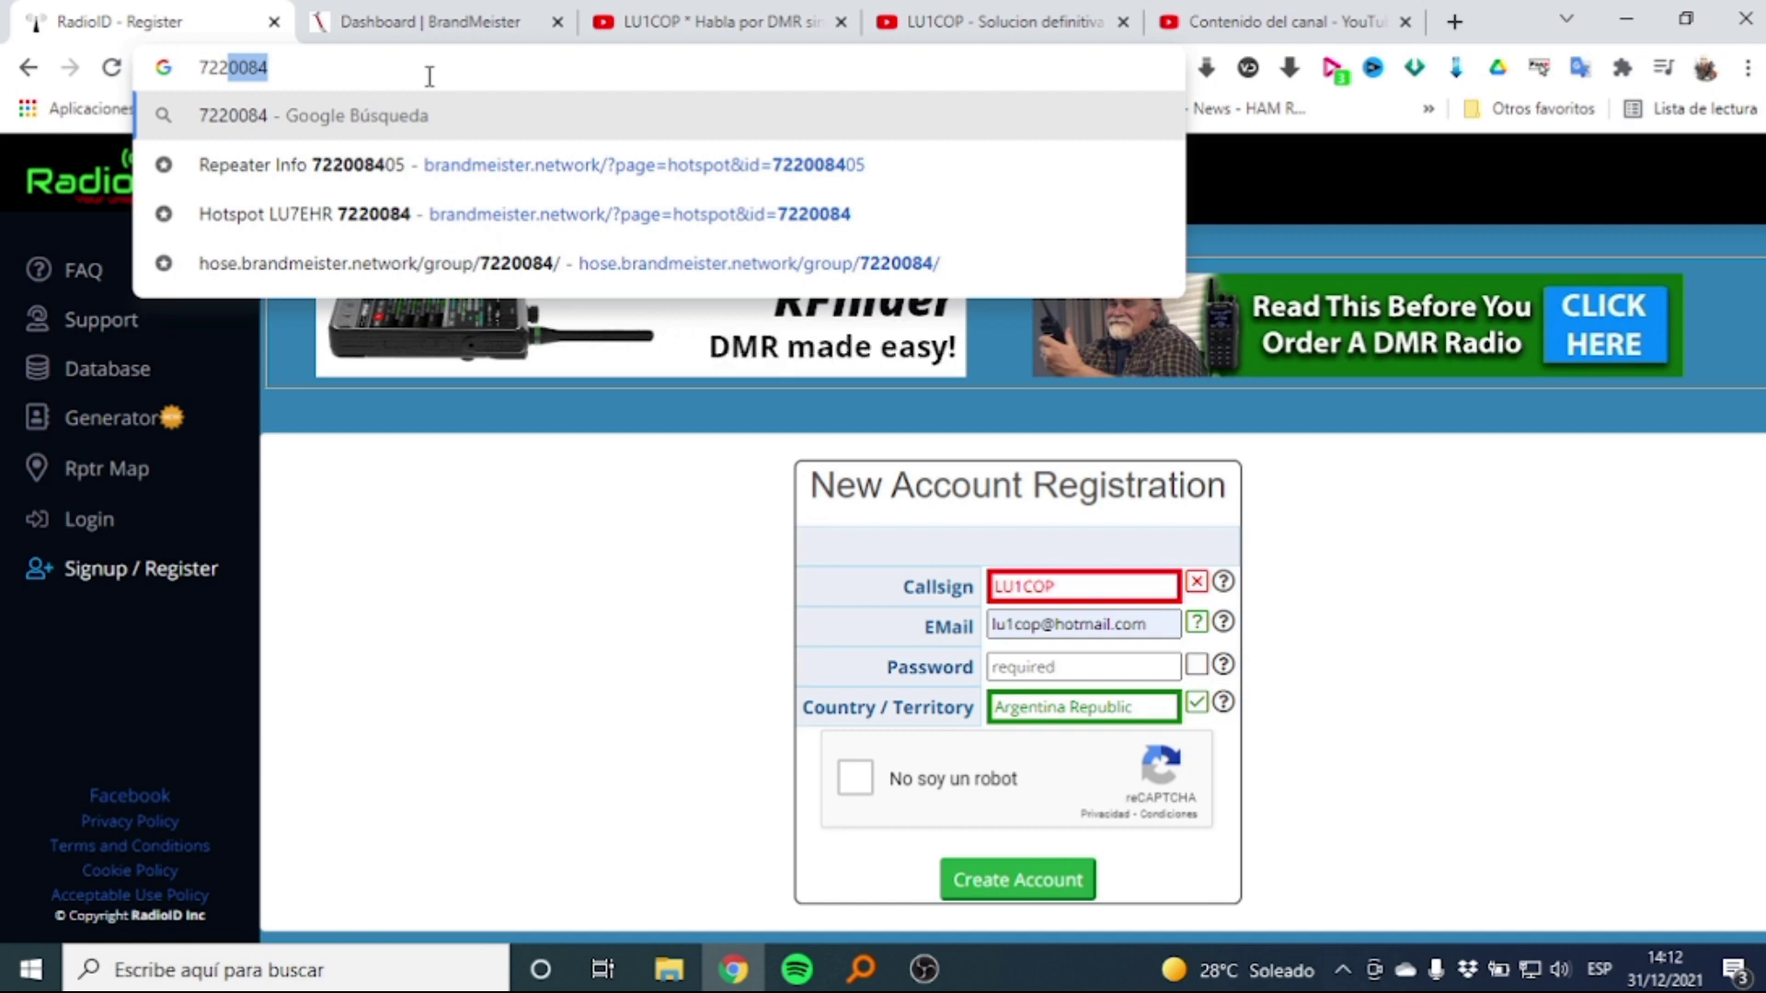
{"action": "left_click", "coordinate": [429, 76]}
{"action": "double_click", "coordinate": [426, 69]}
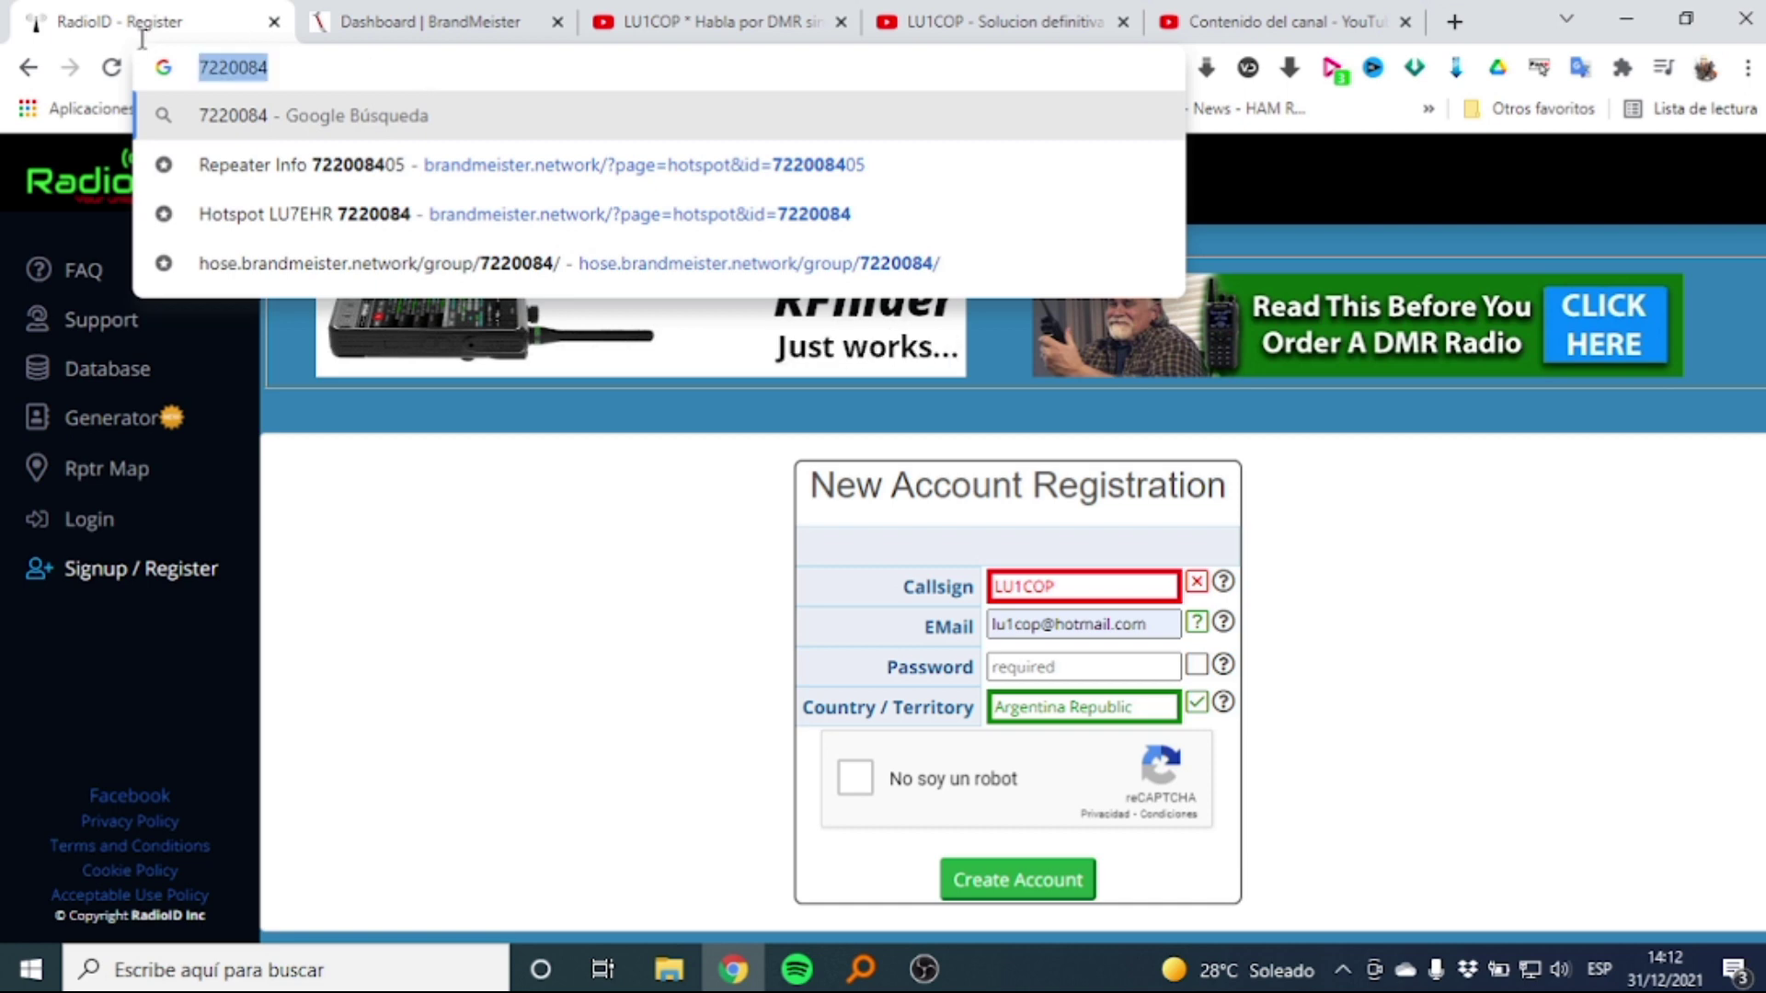
{"action": "left_click", "coordinate": [345, 64]}
{"action": "left_click_drag", "start_coordinate": [304, 69], "coordinate": [233, 77]}
{"action": "double_click", "coordinate": [233, 74]}
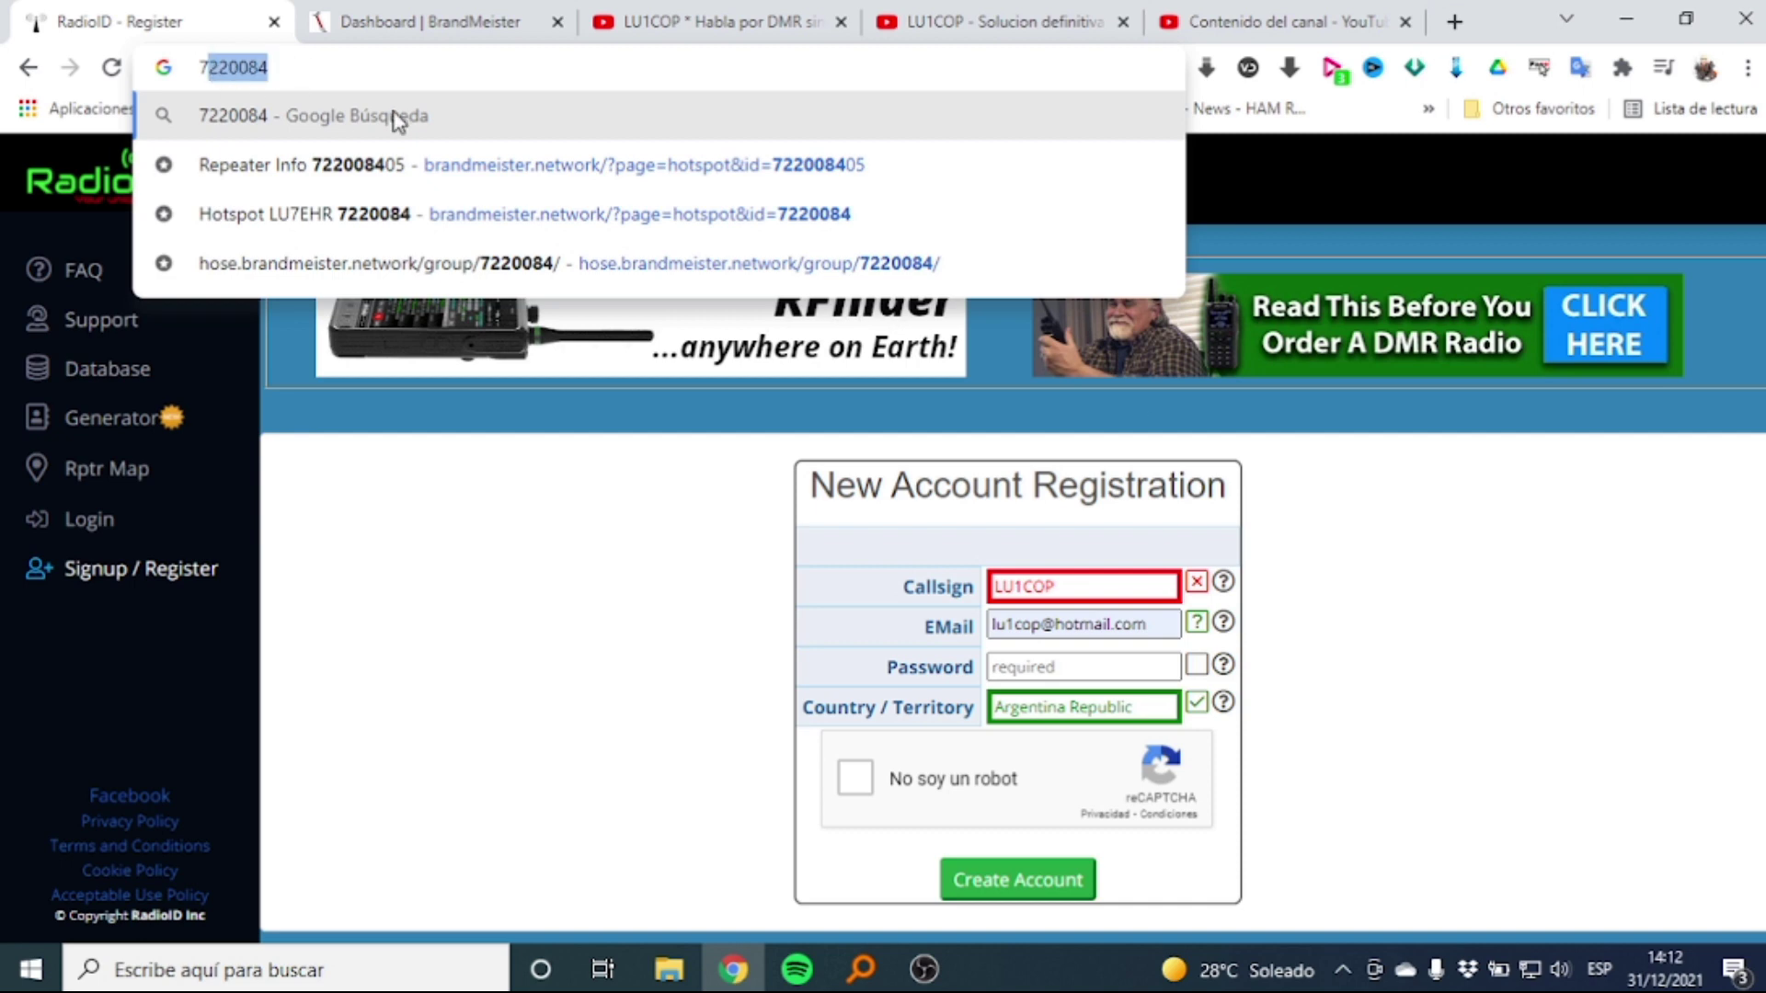
Switch to the BrandMeister site, open its registration form, and examine the account, security and anti-spam fields
{"action": "left_click", "coordinate": [451, 38]}
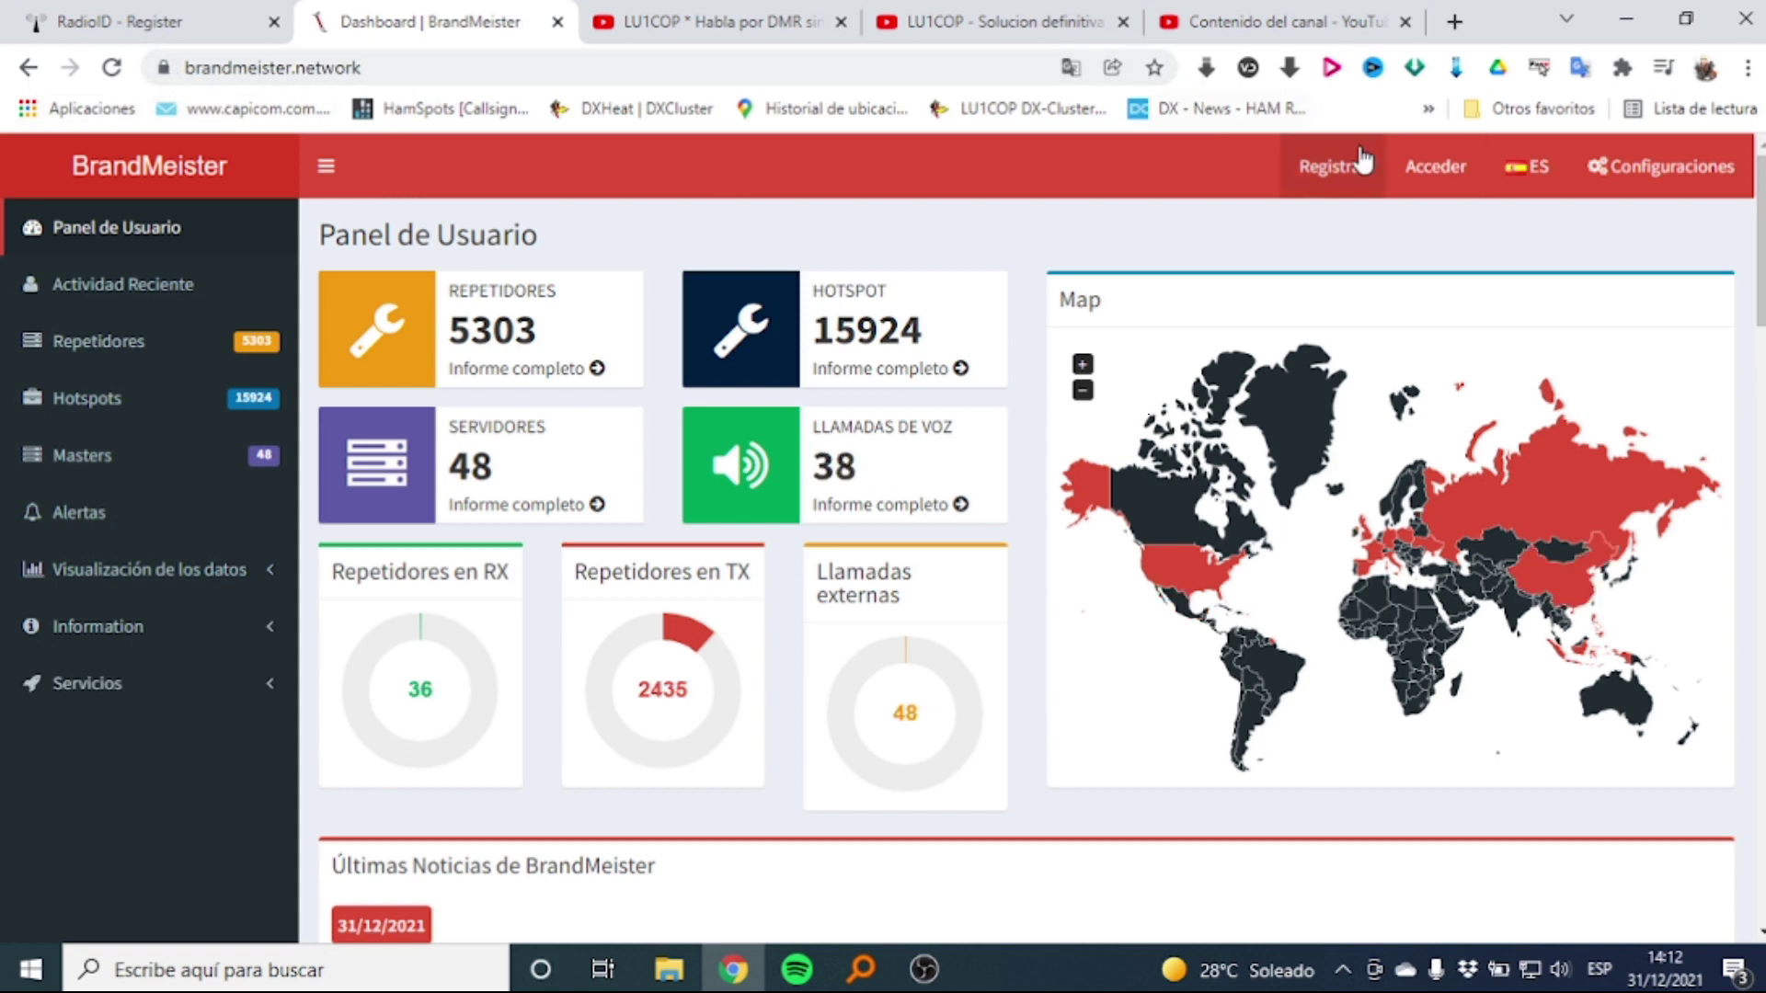
{"action": "left_click", "coordinate": [1334, 181]}
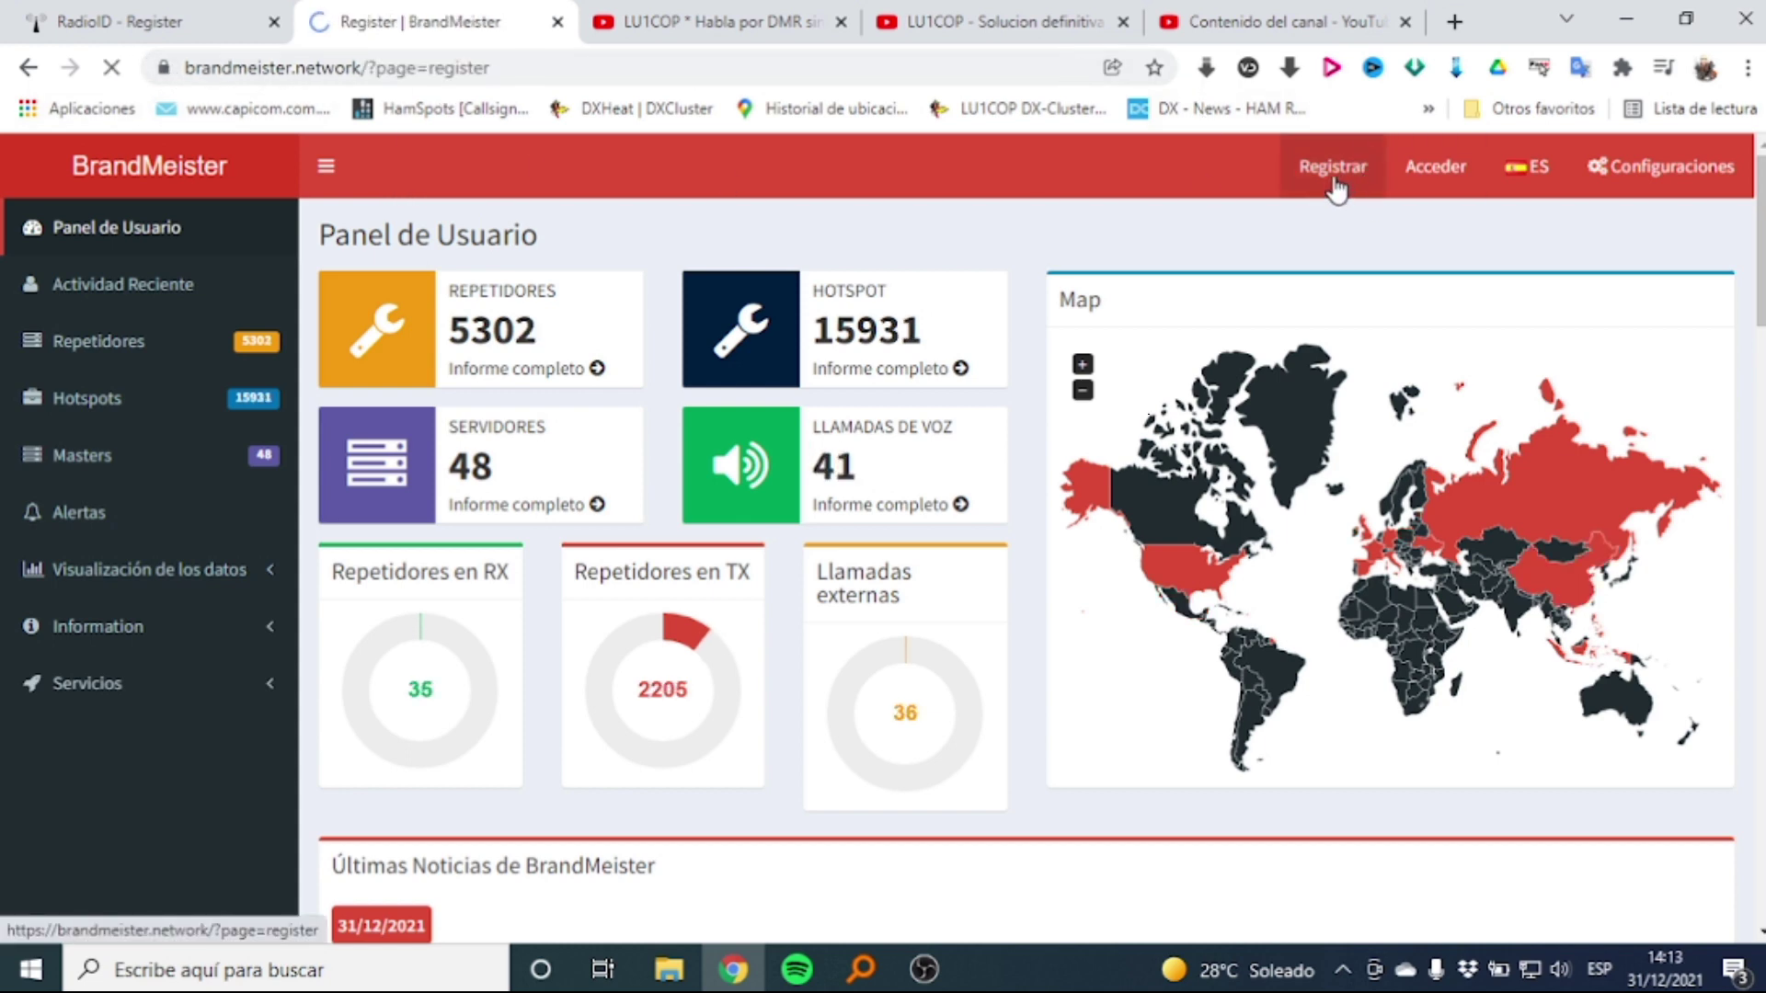
{"action": "scroll", "coordinate": [1009, 522], "scroll_direction": "down", "scroll_amount": 3}
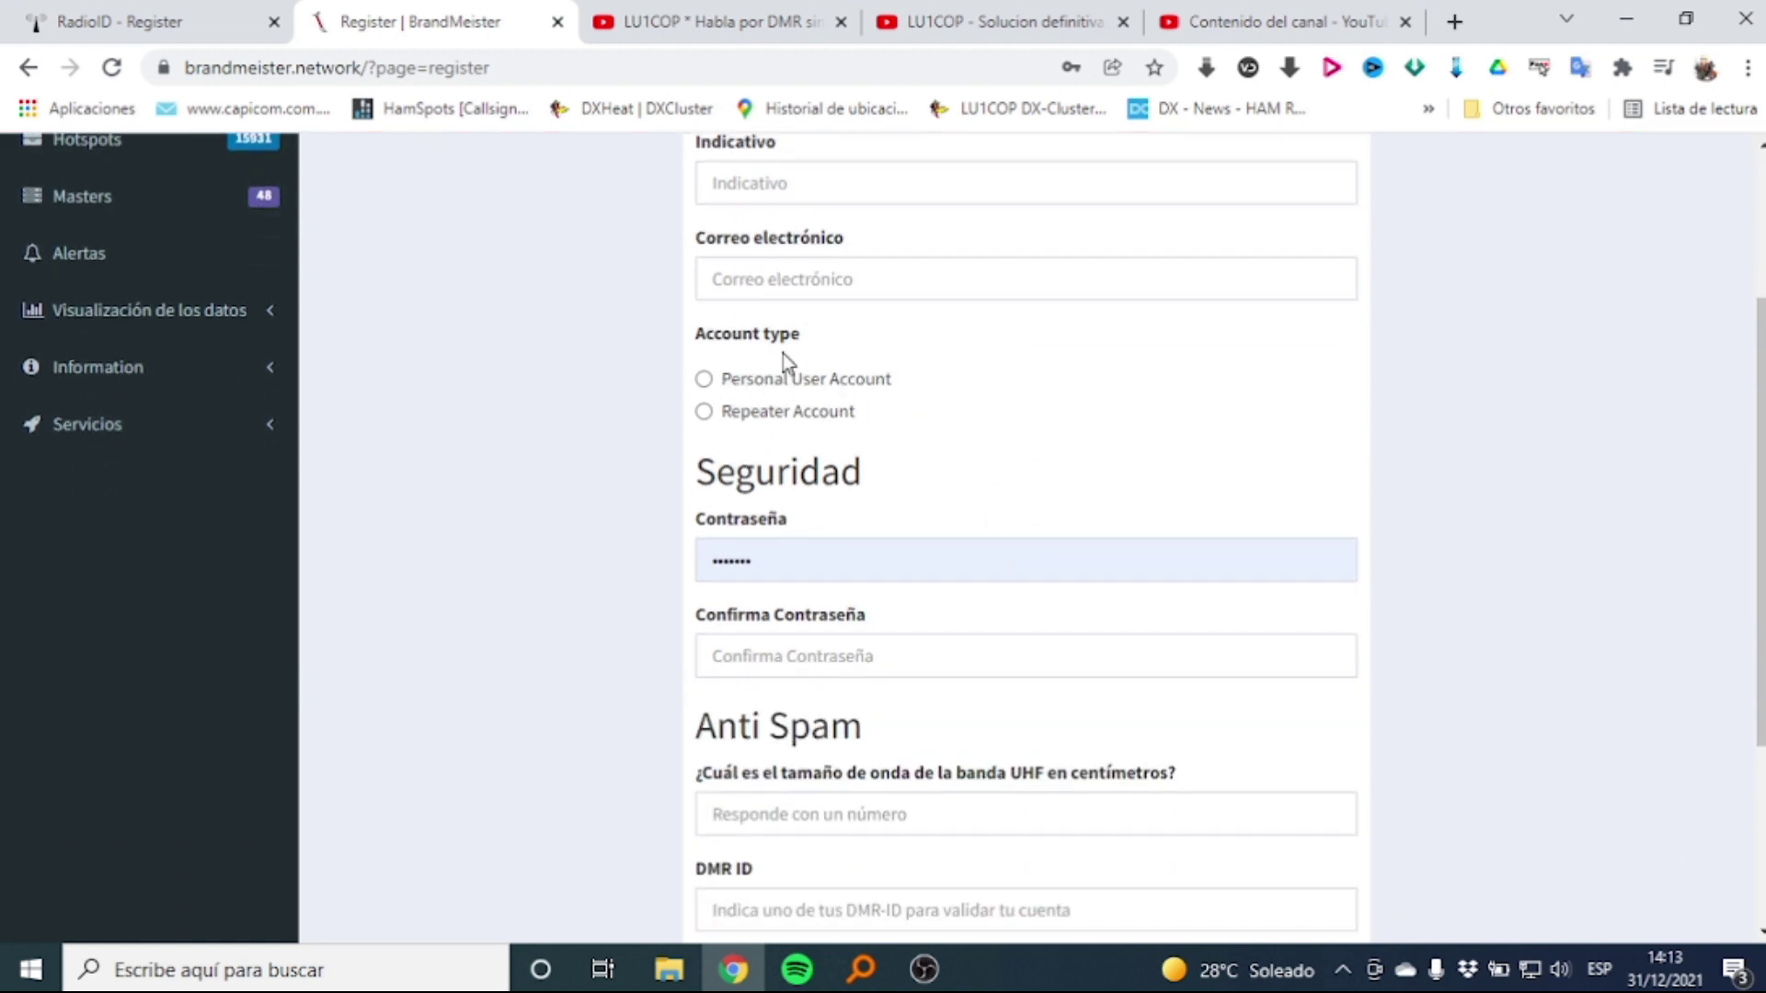
{"action": "scroll", "coordinate": [907, 478], "scroll_direction": "down", "scroll_amount": 1}
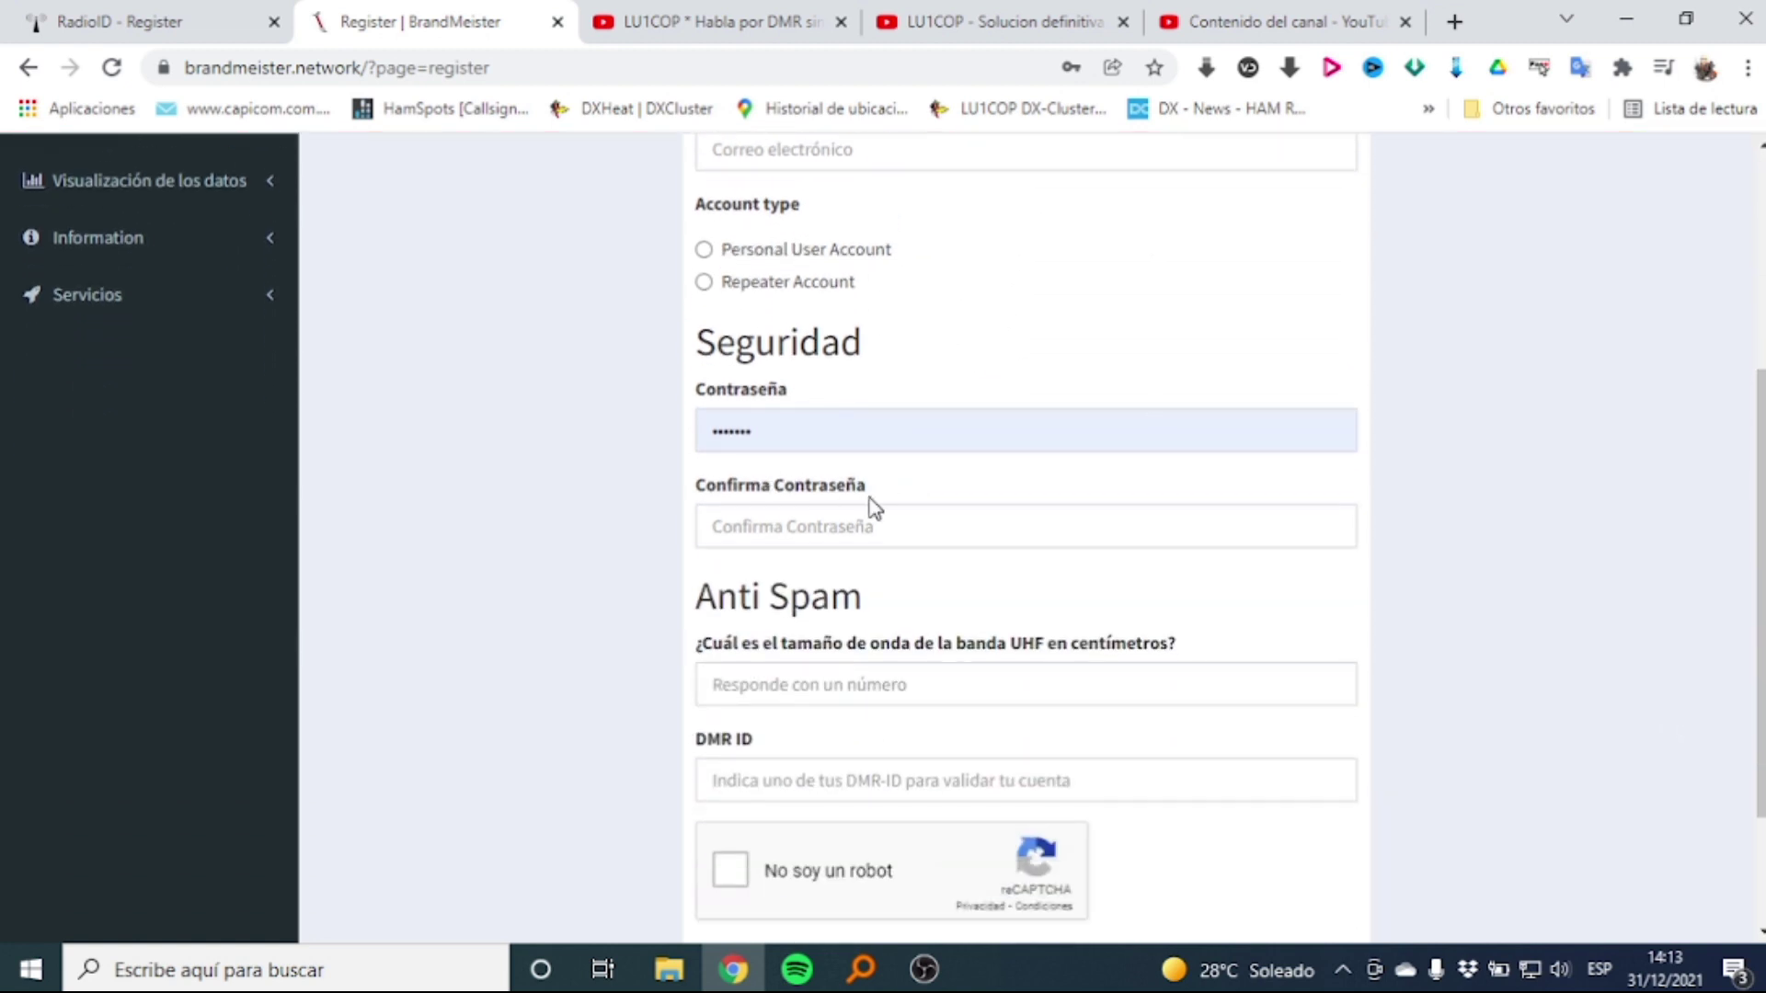
{"action": "scroll", "coordinate": [883, 589], "scroll_direction": "down", "scroll_amount": 1}
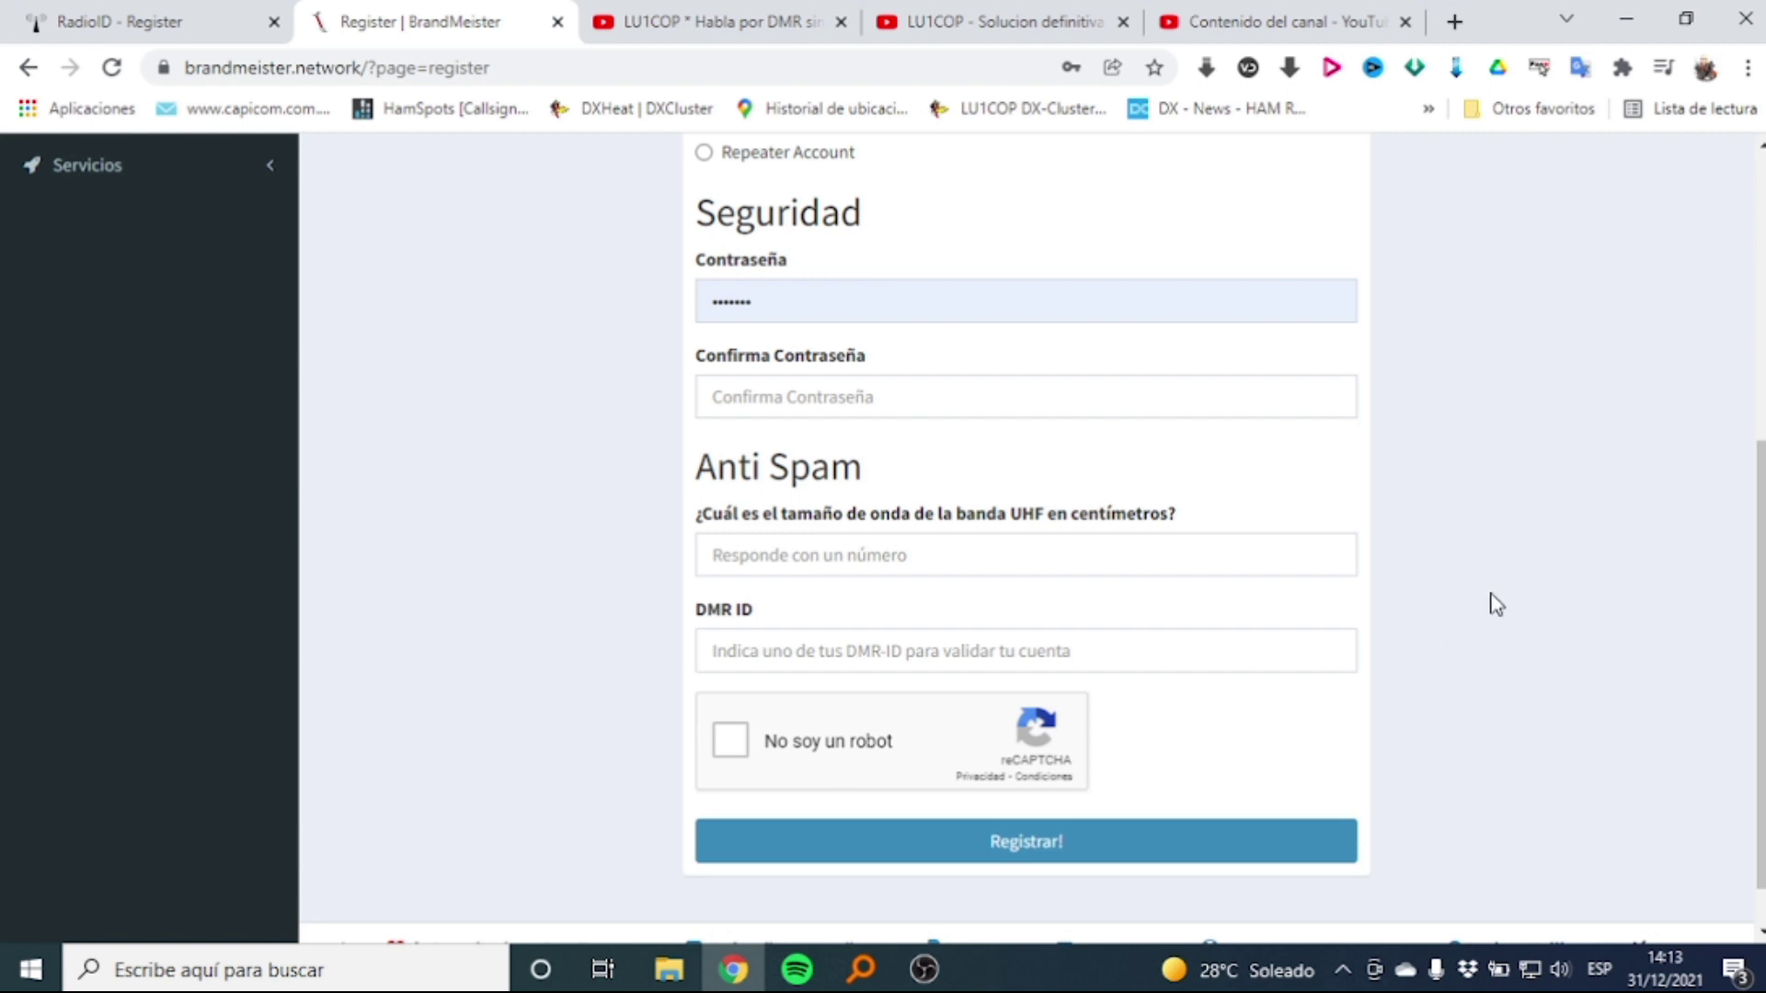
{"action": "scroll", "coordinate": [1494, 602], "scroll_direction": "up", "scroll_amount": 5}
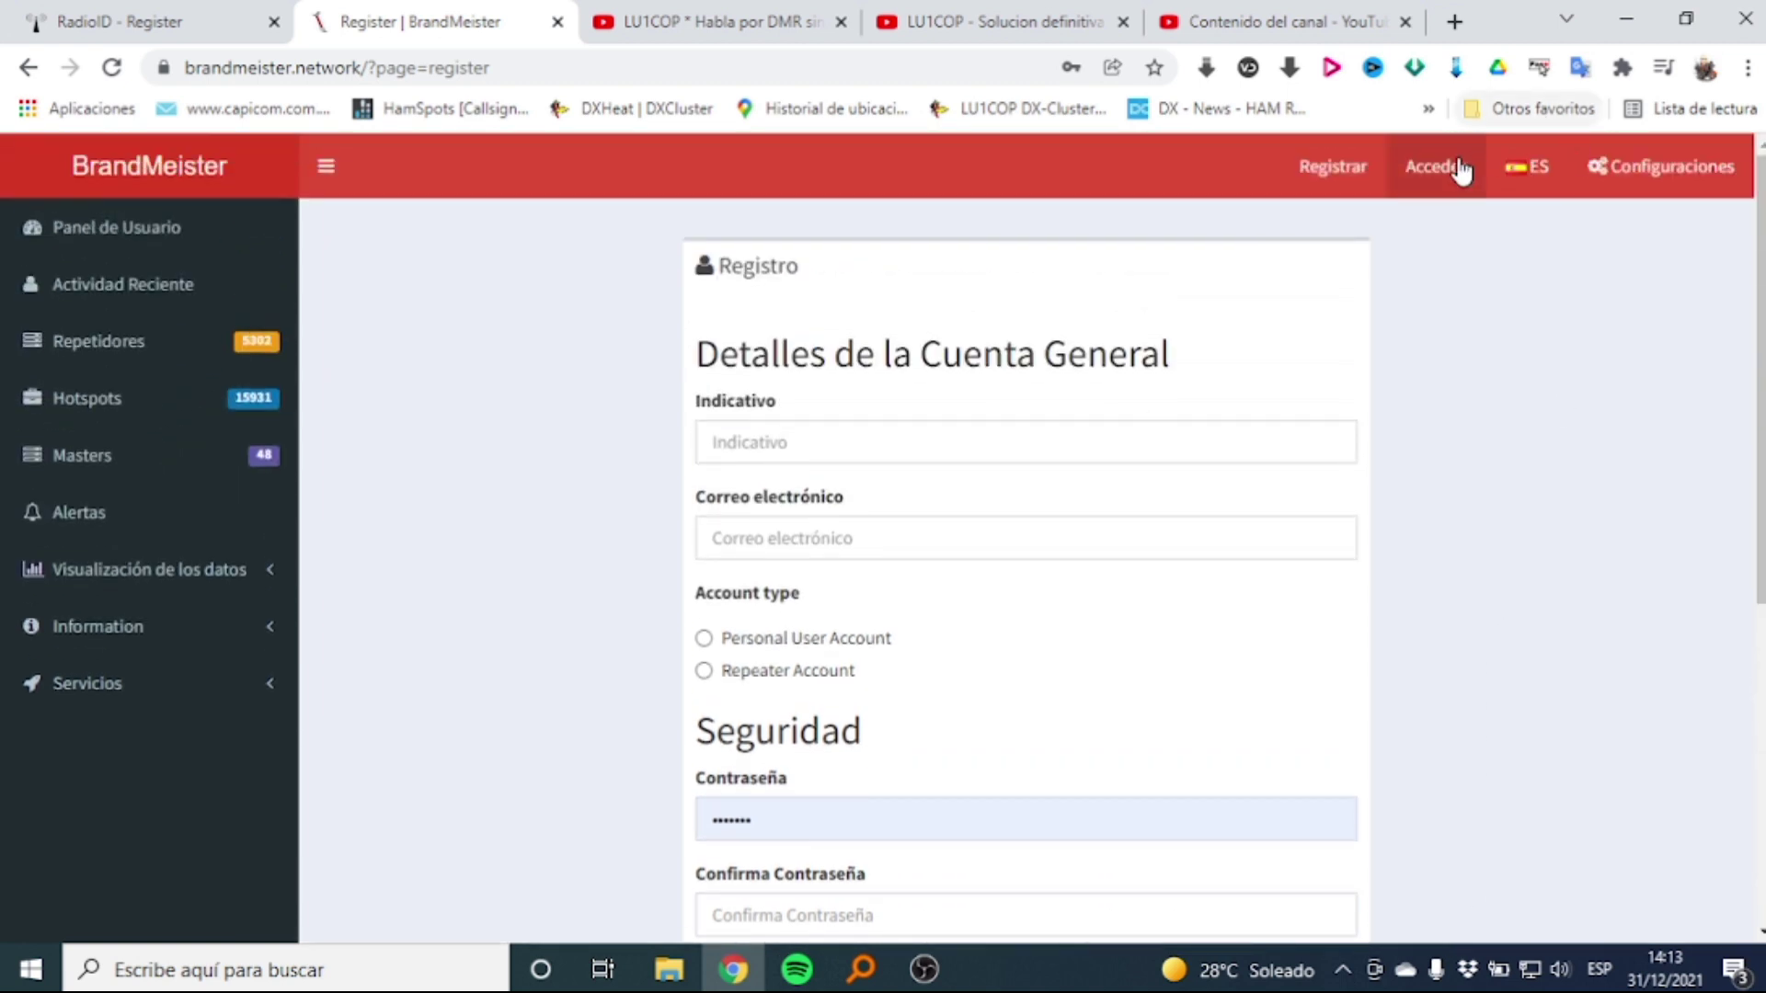
Log in to the BrandMeister SelfCare account with the station callsign and its saved account password
{"action": "left_click", "coordinate": [1438, 173]}
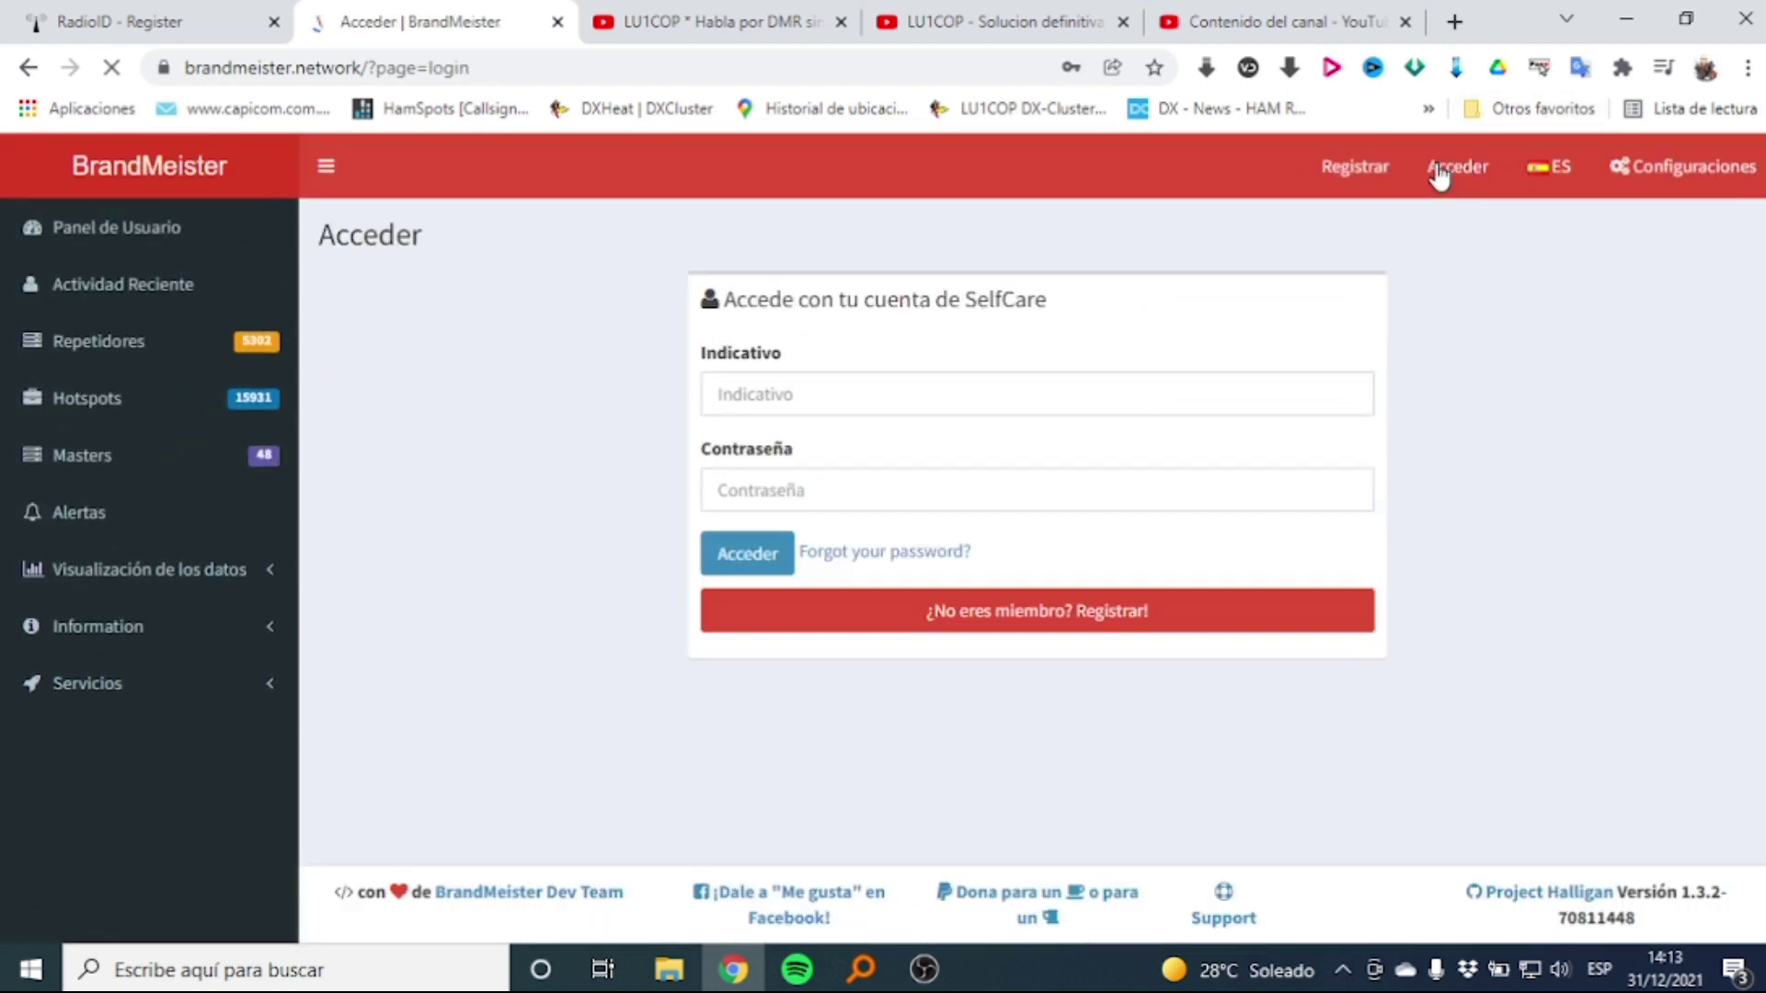
{"action": "double_click", "coordinate": [760, 393]}
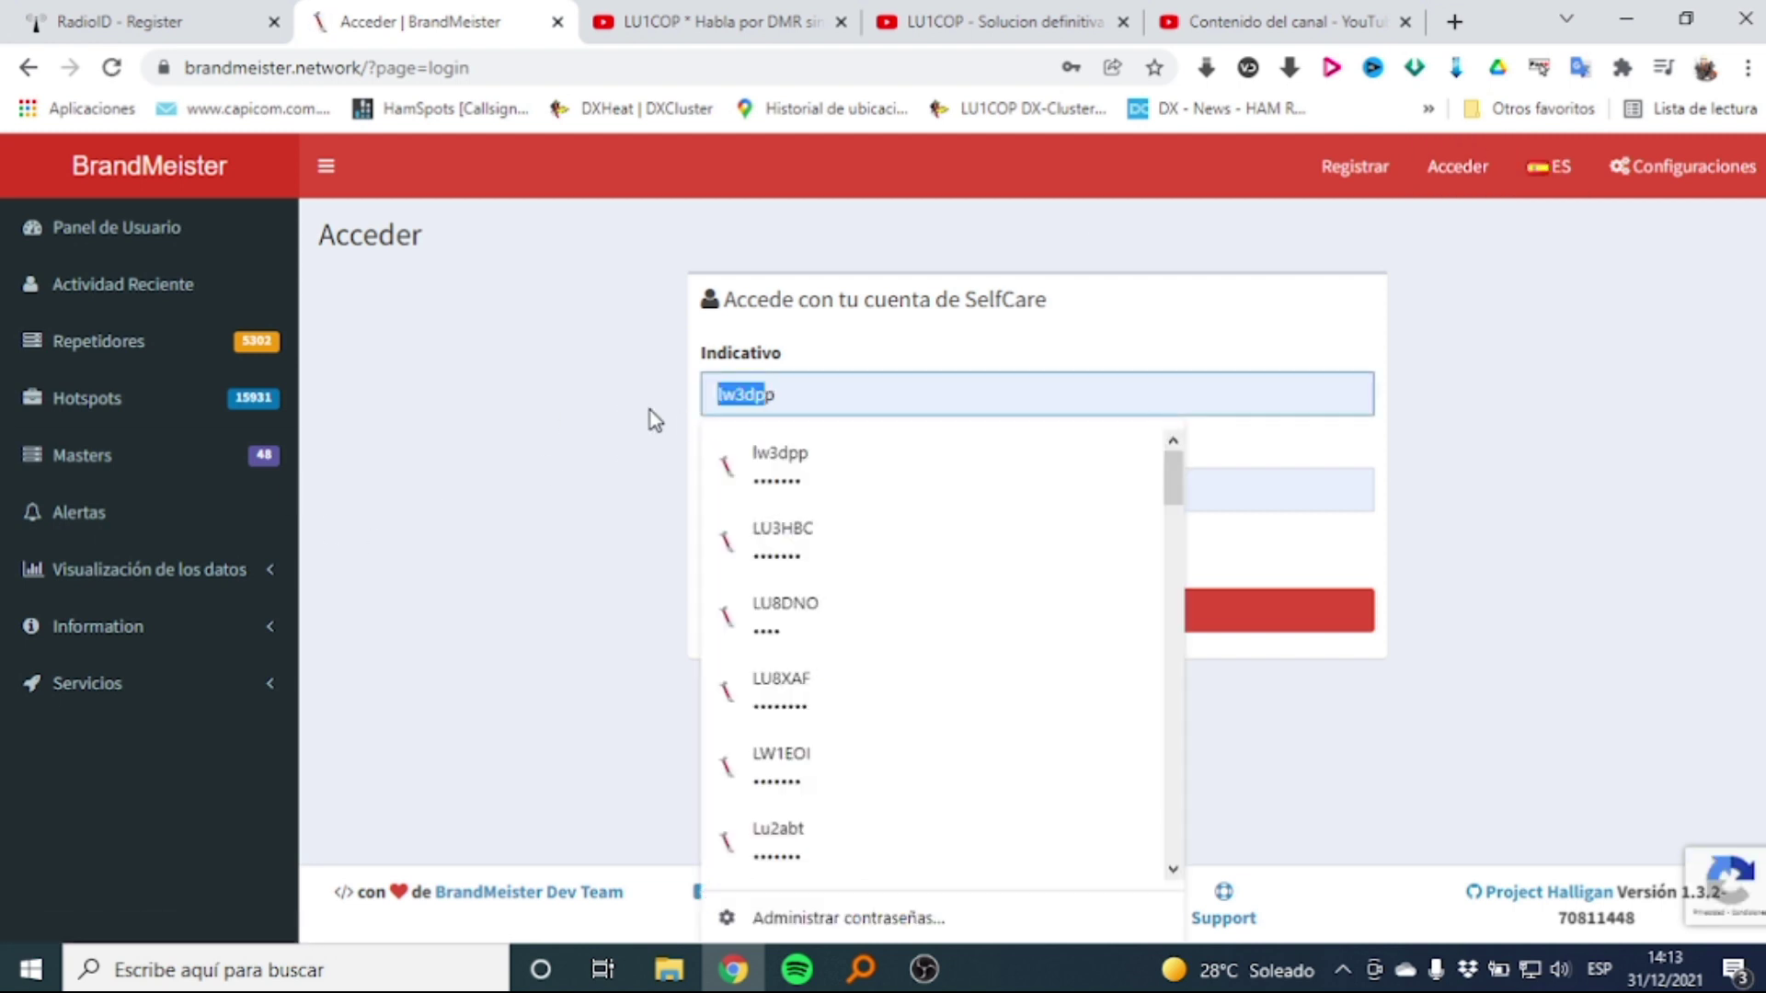
{"action": "key", "text": "BackSpace"}
{"action": "left_click", "coordinate": [1159, 390]}
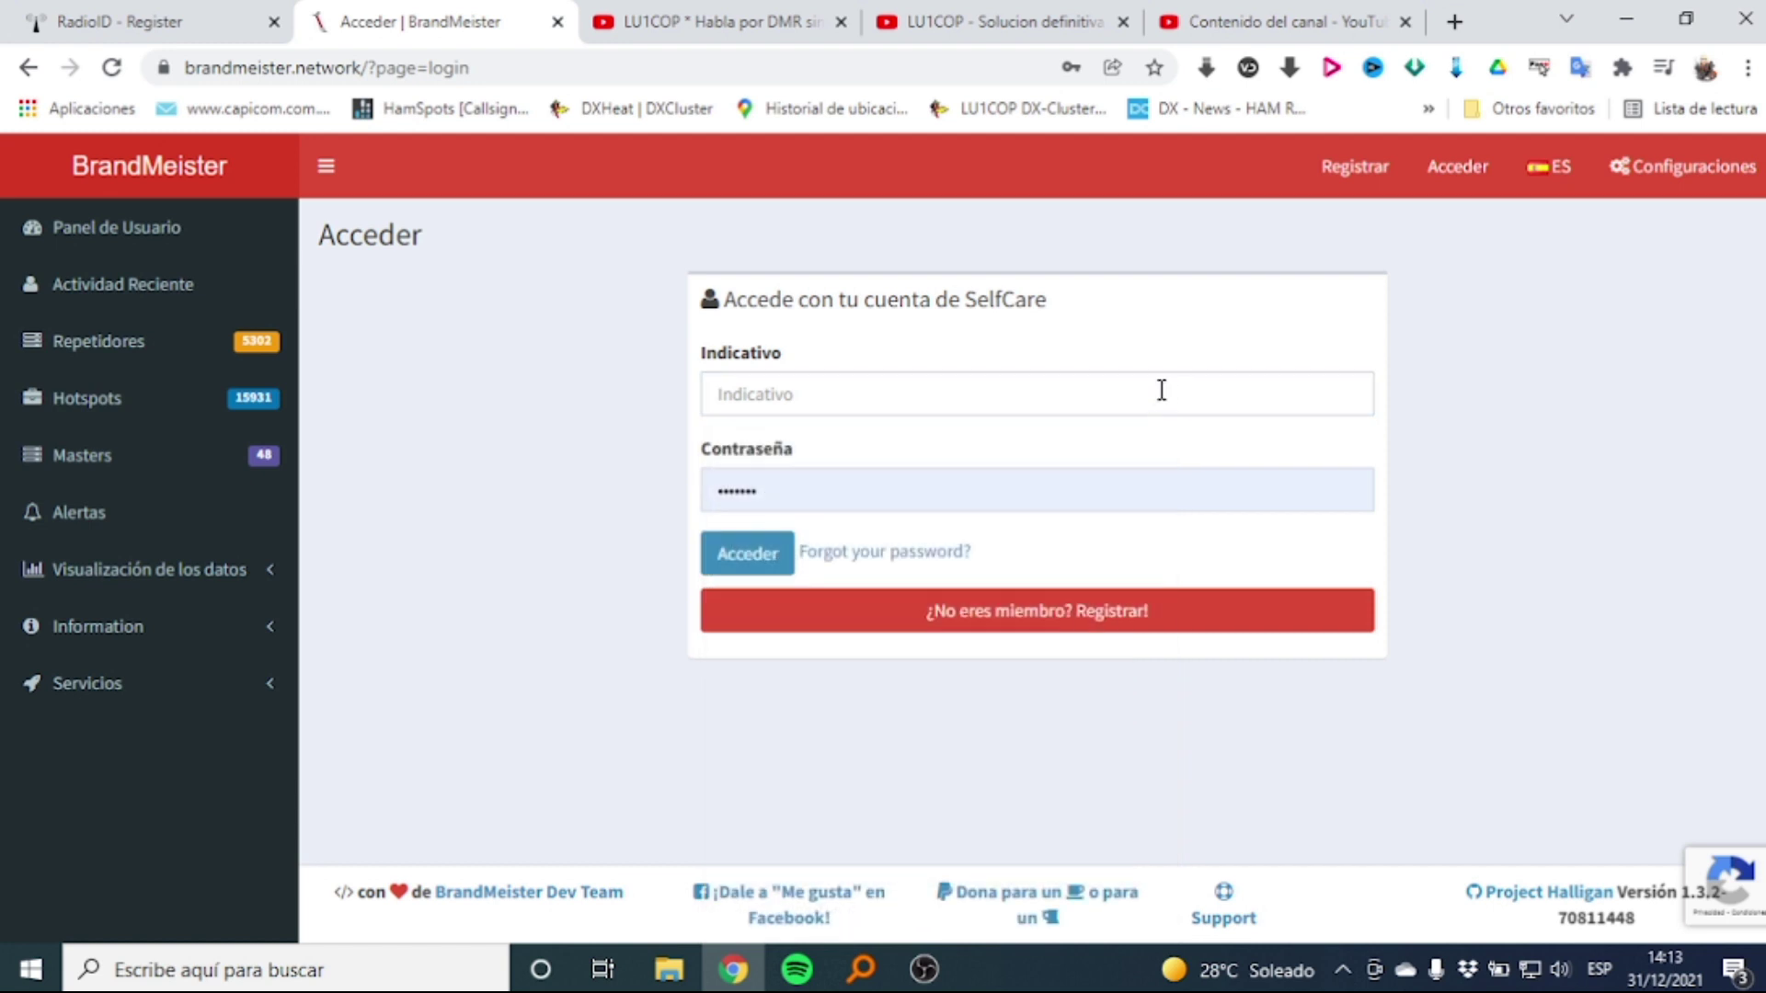
{"action": "left_click", "coordinate": [1155, 394]}
{"action": "scroll", "coordinate": [910, 680], "scroll_direction": "down", "scroll_amount": 15}
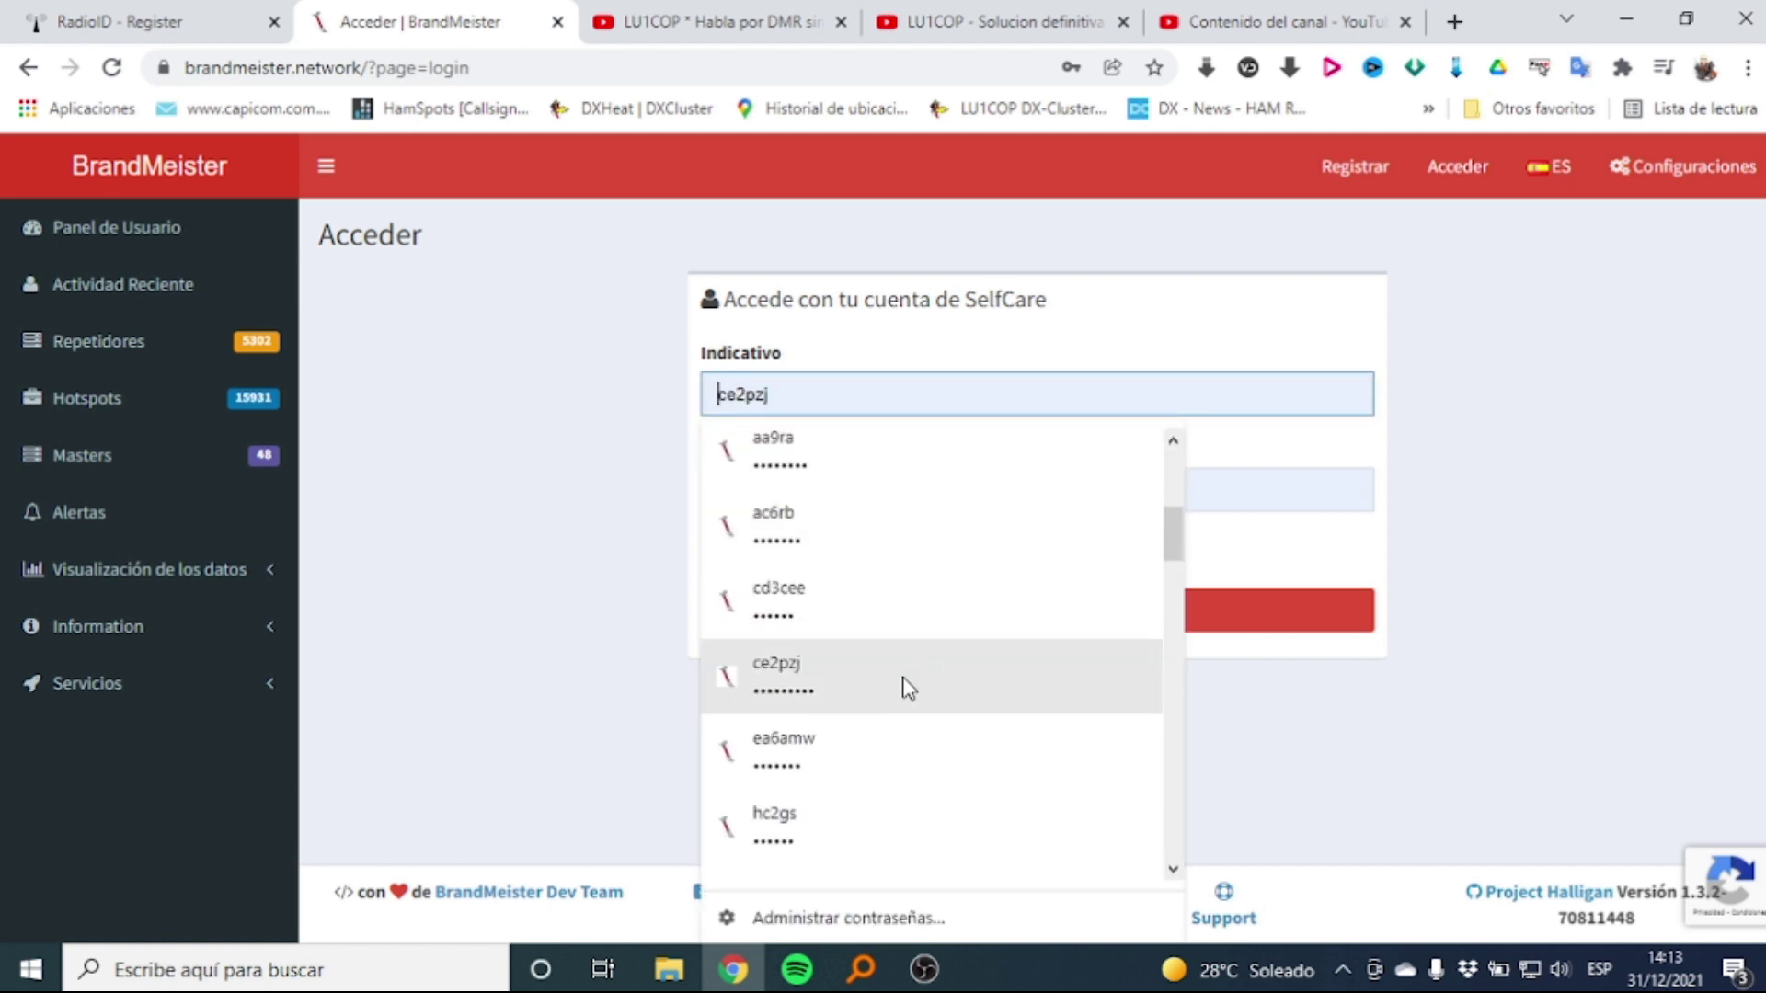
{"action": "scroll", "coordinate": [874, 715], "scroll_direction": "down", "scroll_amount": 15}
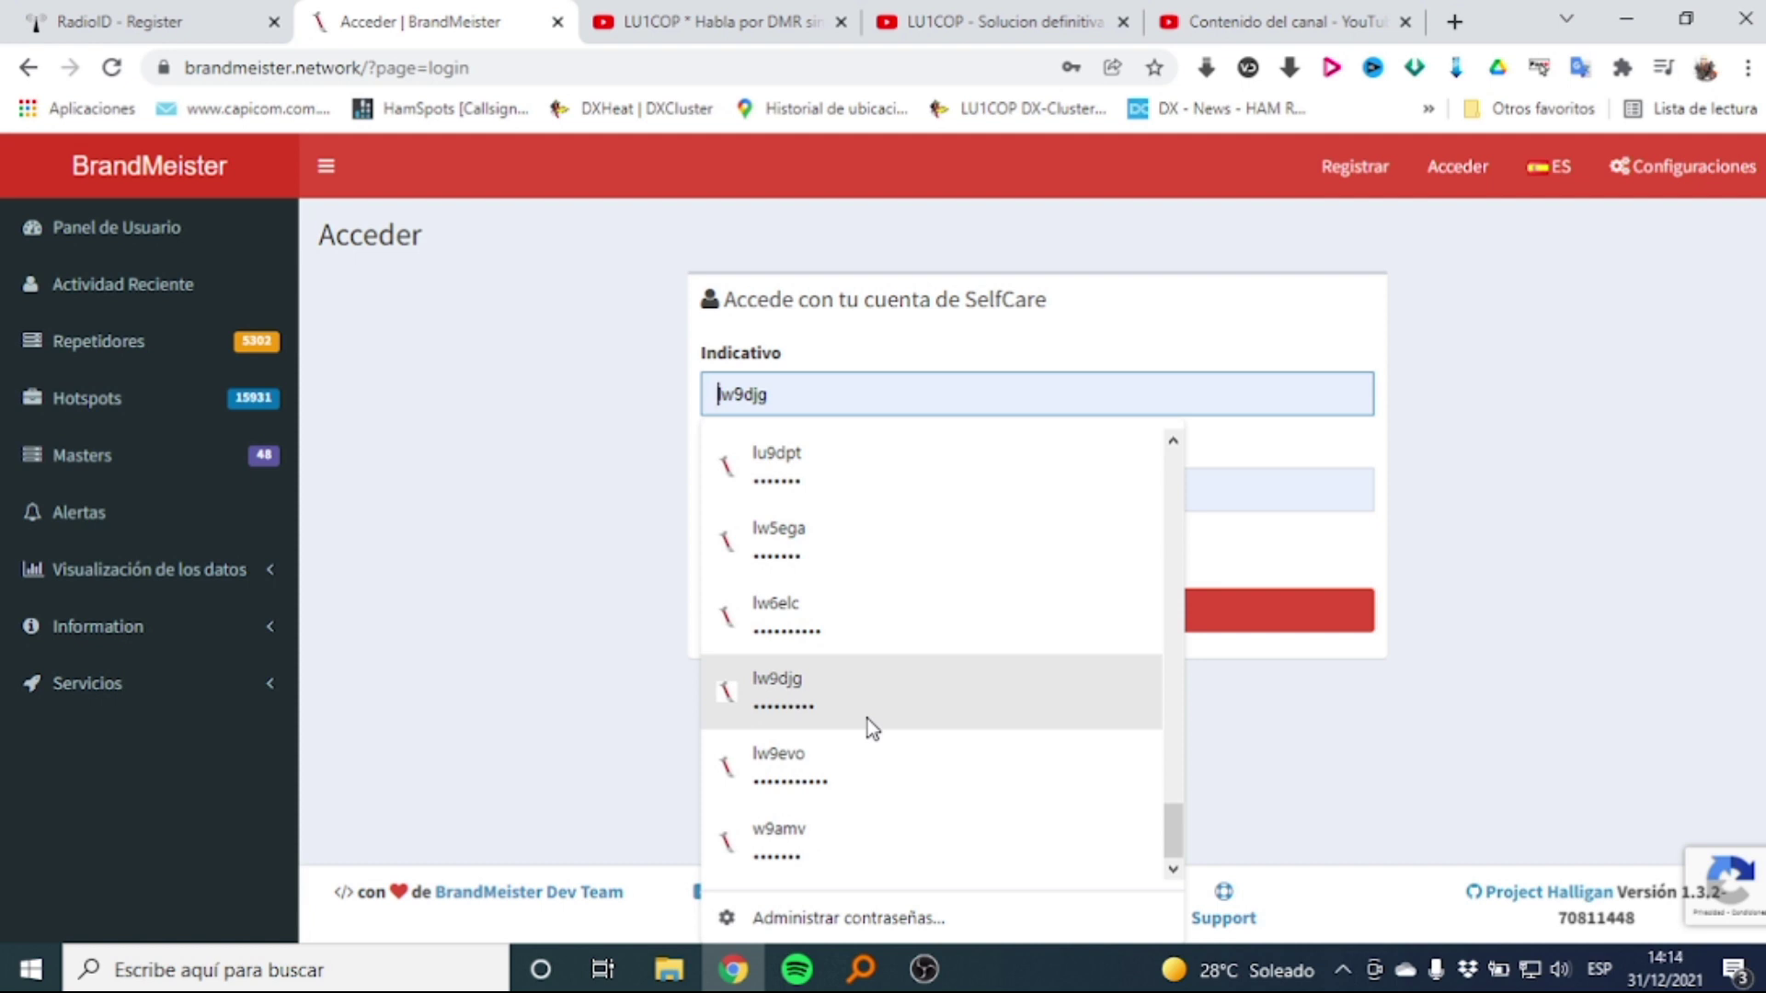
{"action": "scroll", "coordinate": [868, 719], "scroll_direction": "up", "scroll_amount": 20}
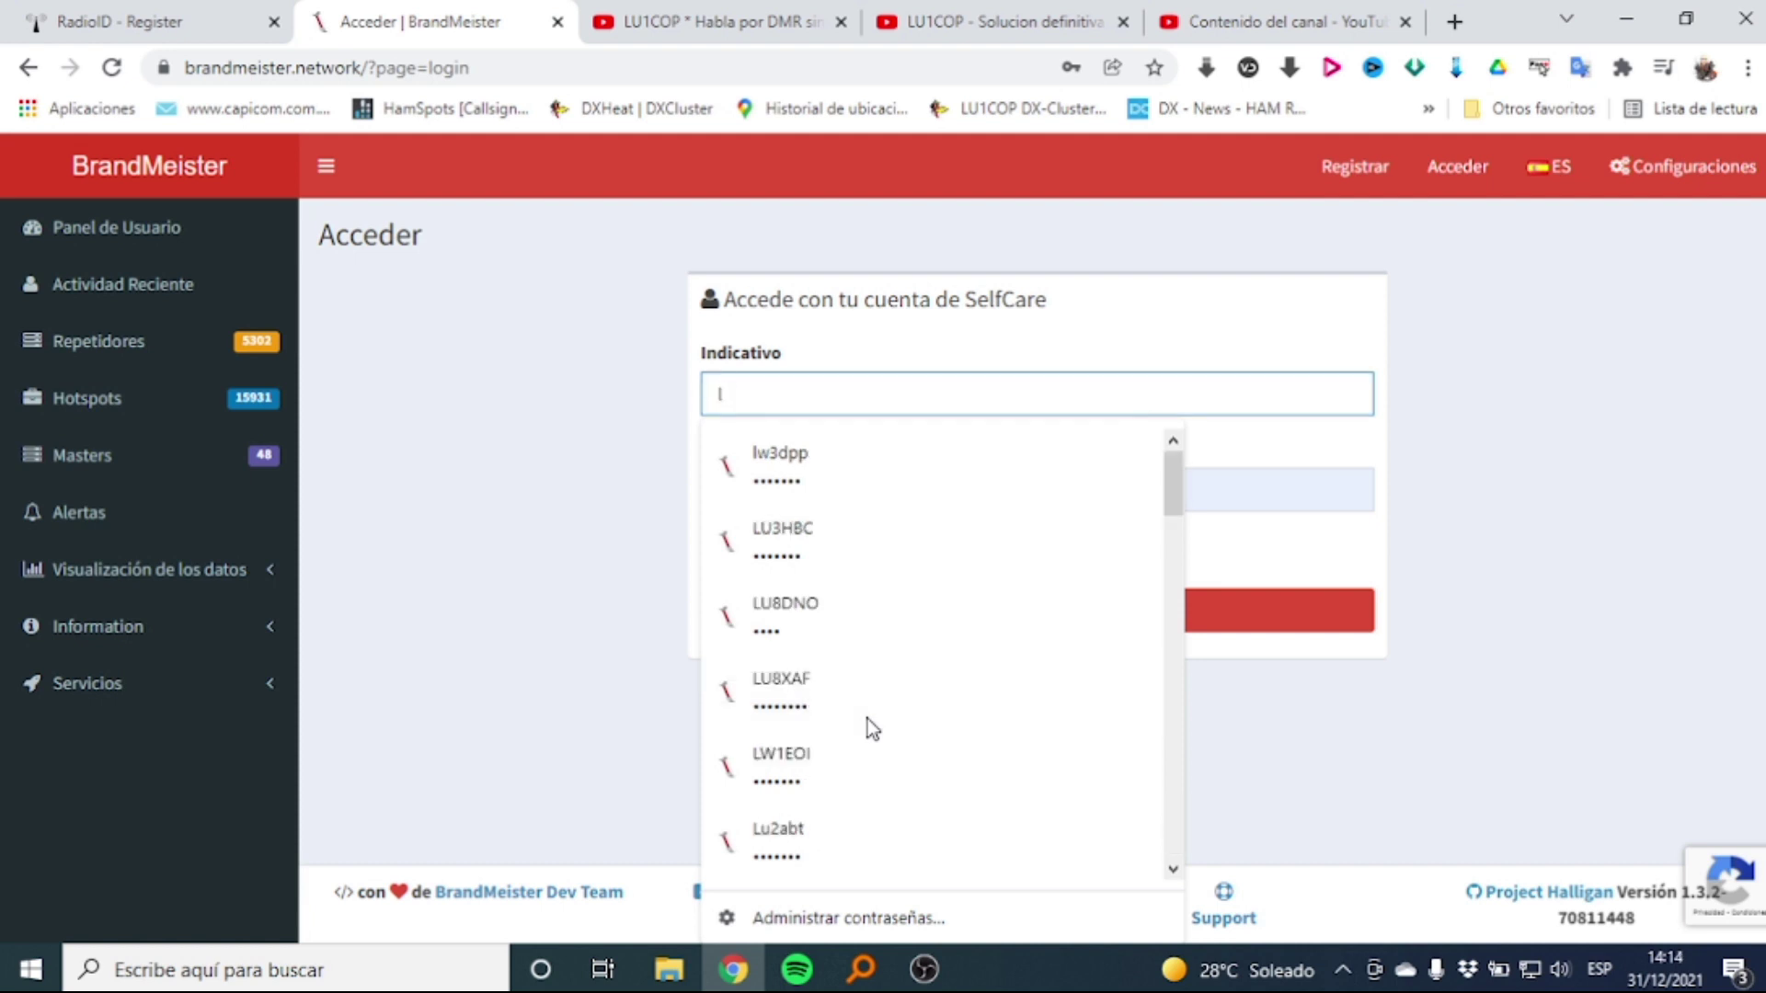
{"action": "type", "text": "lu1cop"}
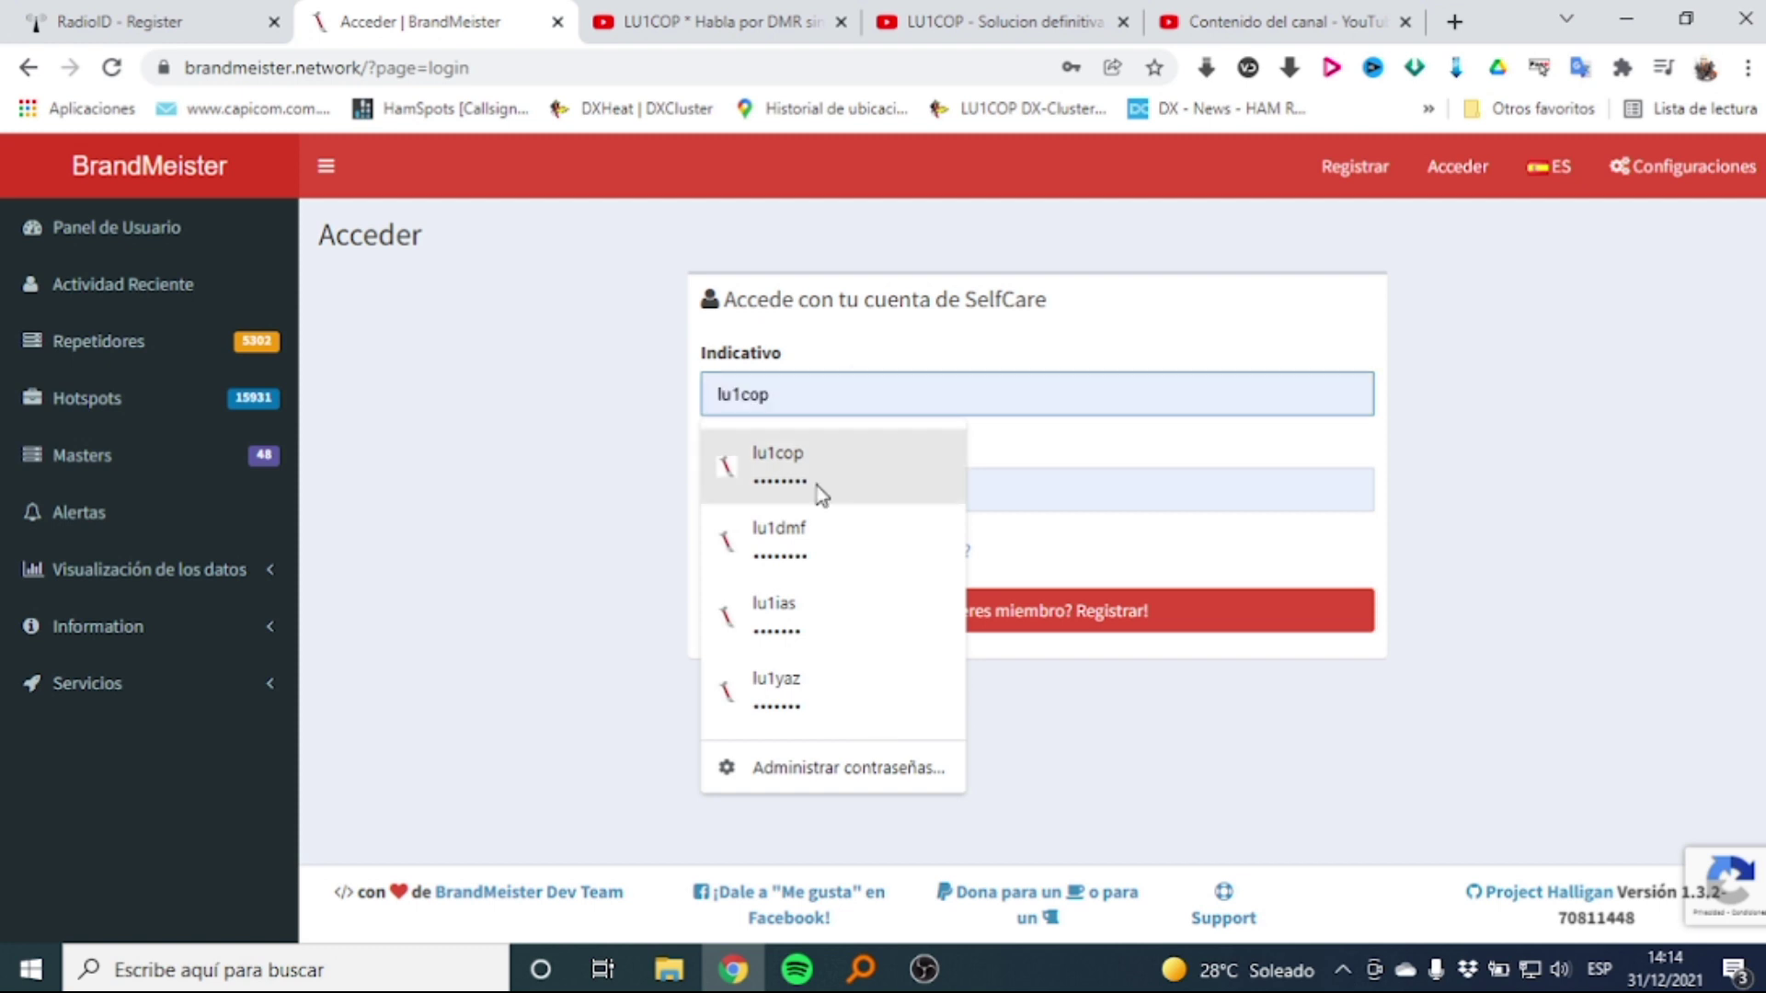
{"action": "left_click", "coordinate": [820, 482]}
{"action": "left_click", "coordinate": [753, 552]}
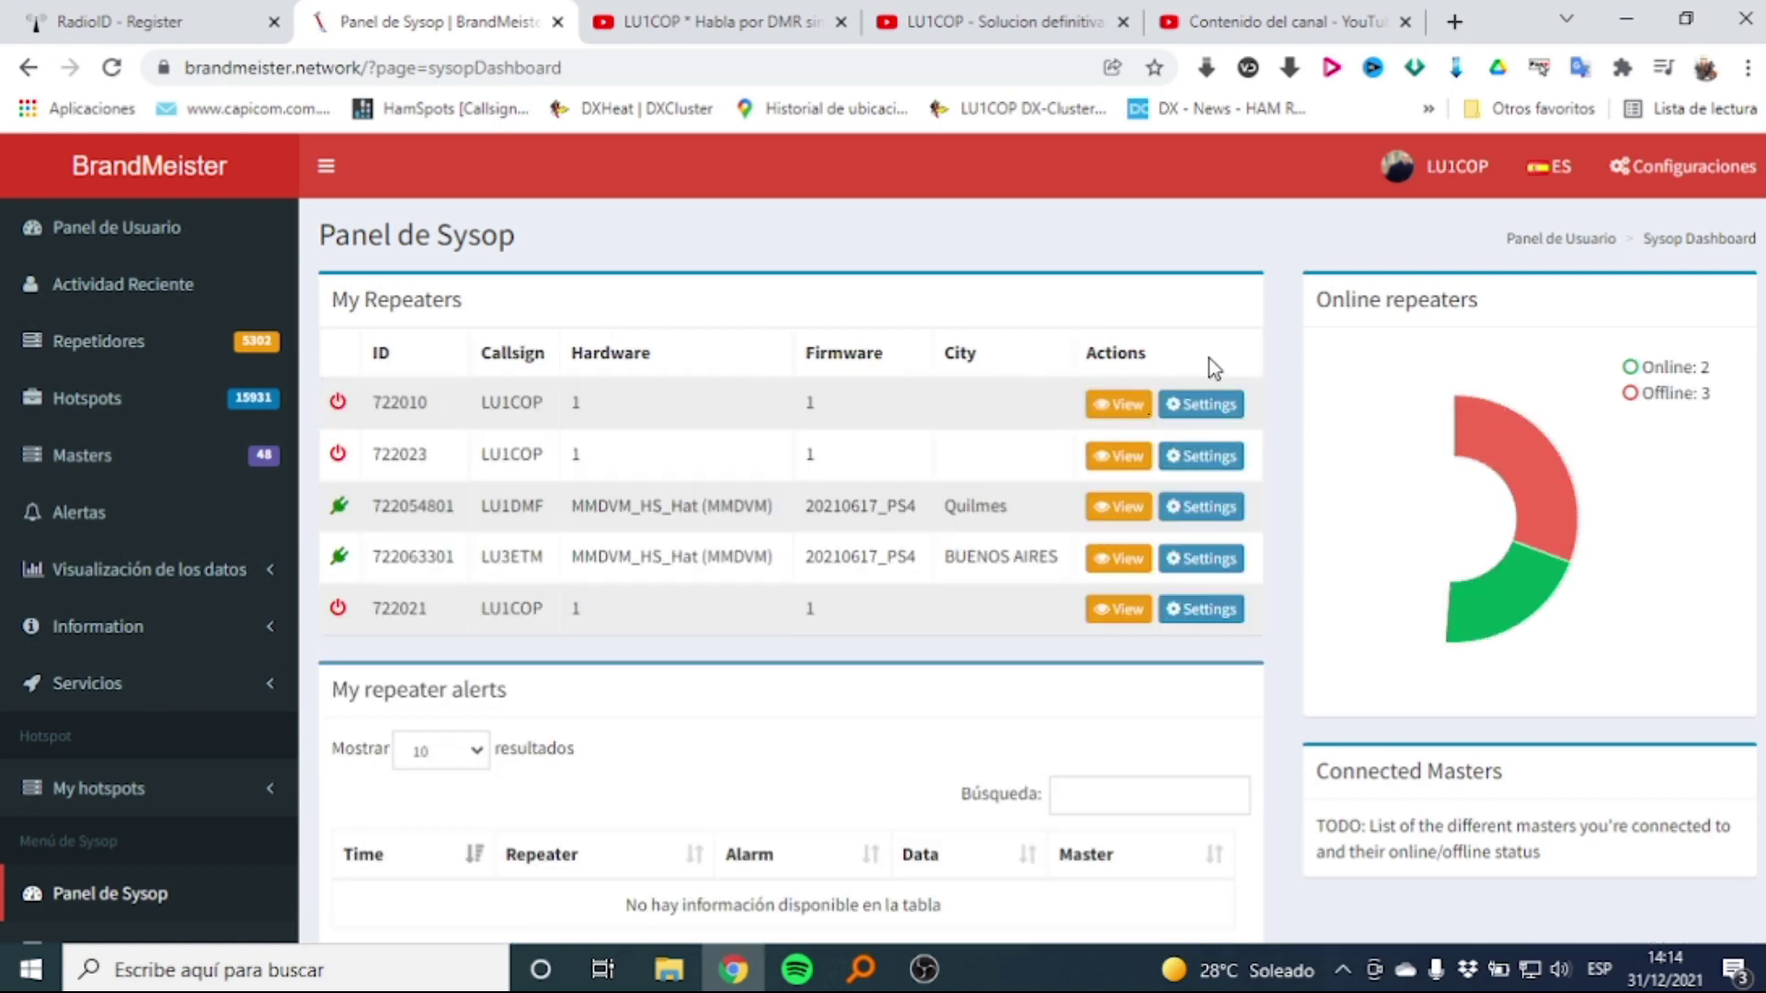
Open the SelfCare settings of the logged-in account and display the account options again
{"action": "left_click", "coordinate": [1475, 175]}
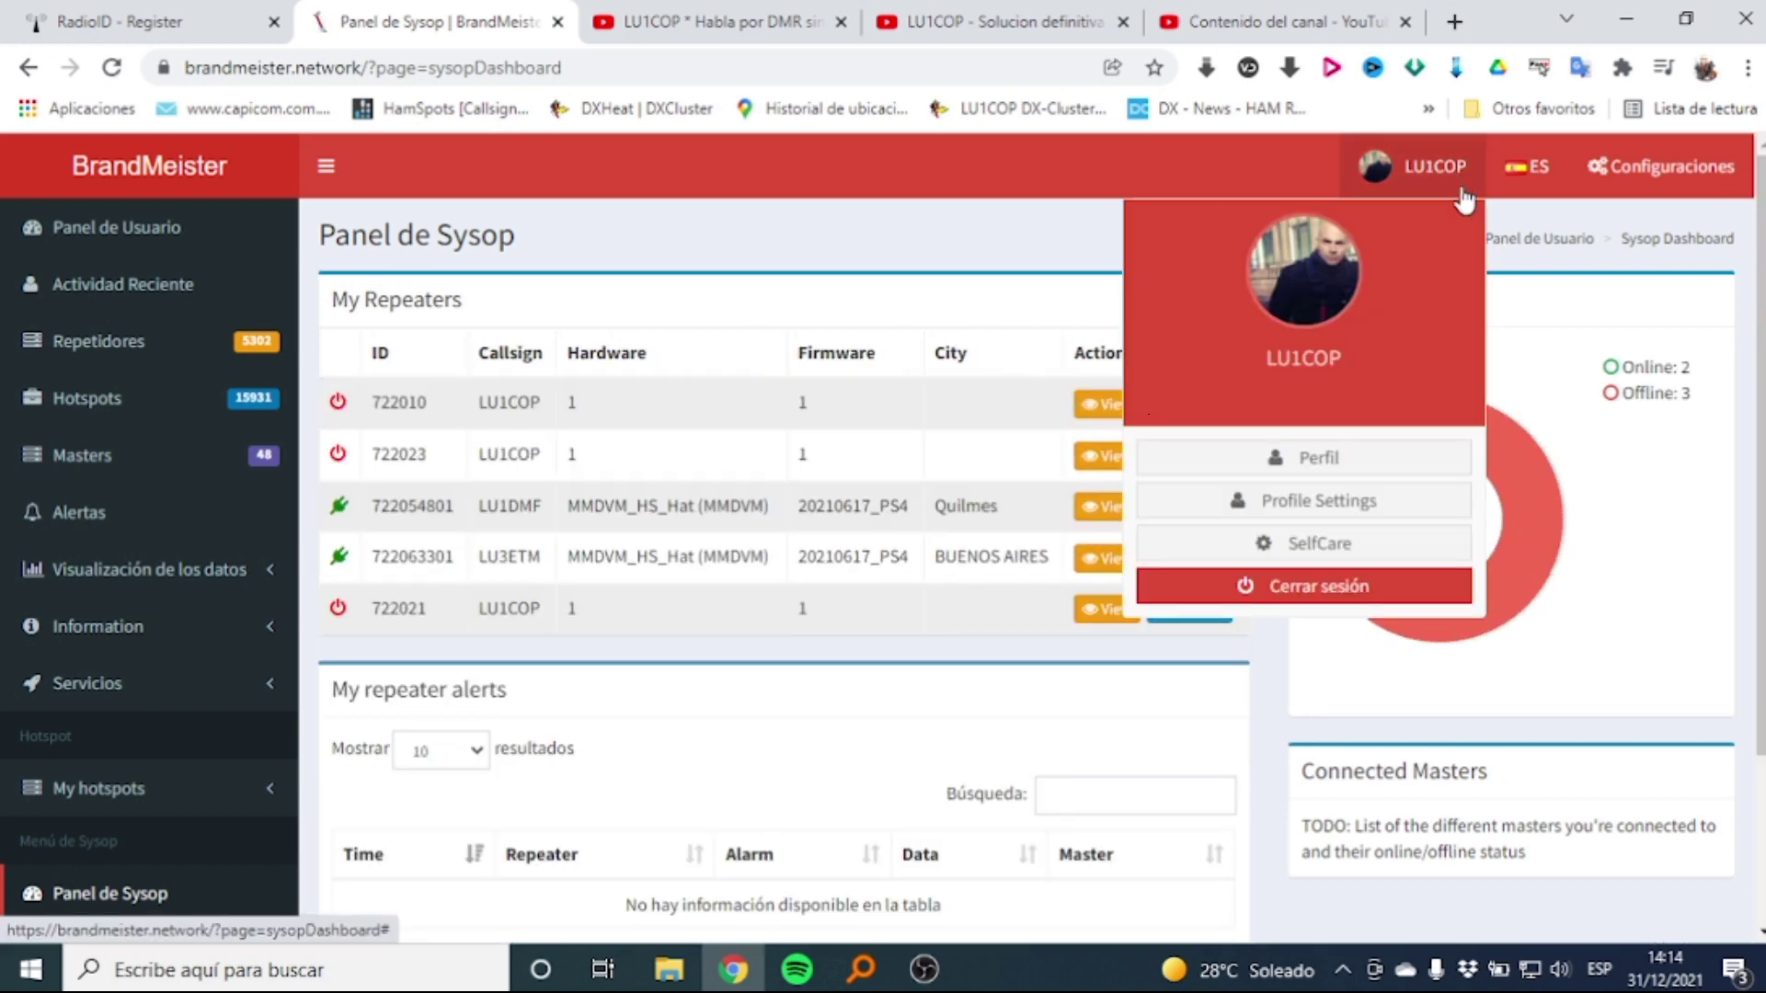
{"action": "left_click", "coordinate": [1380, 549]}
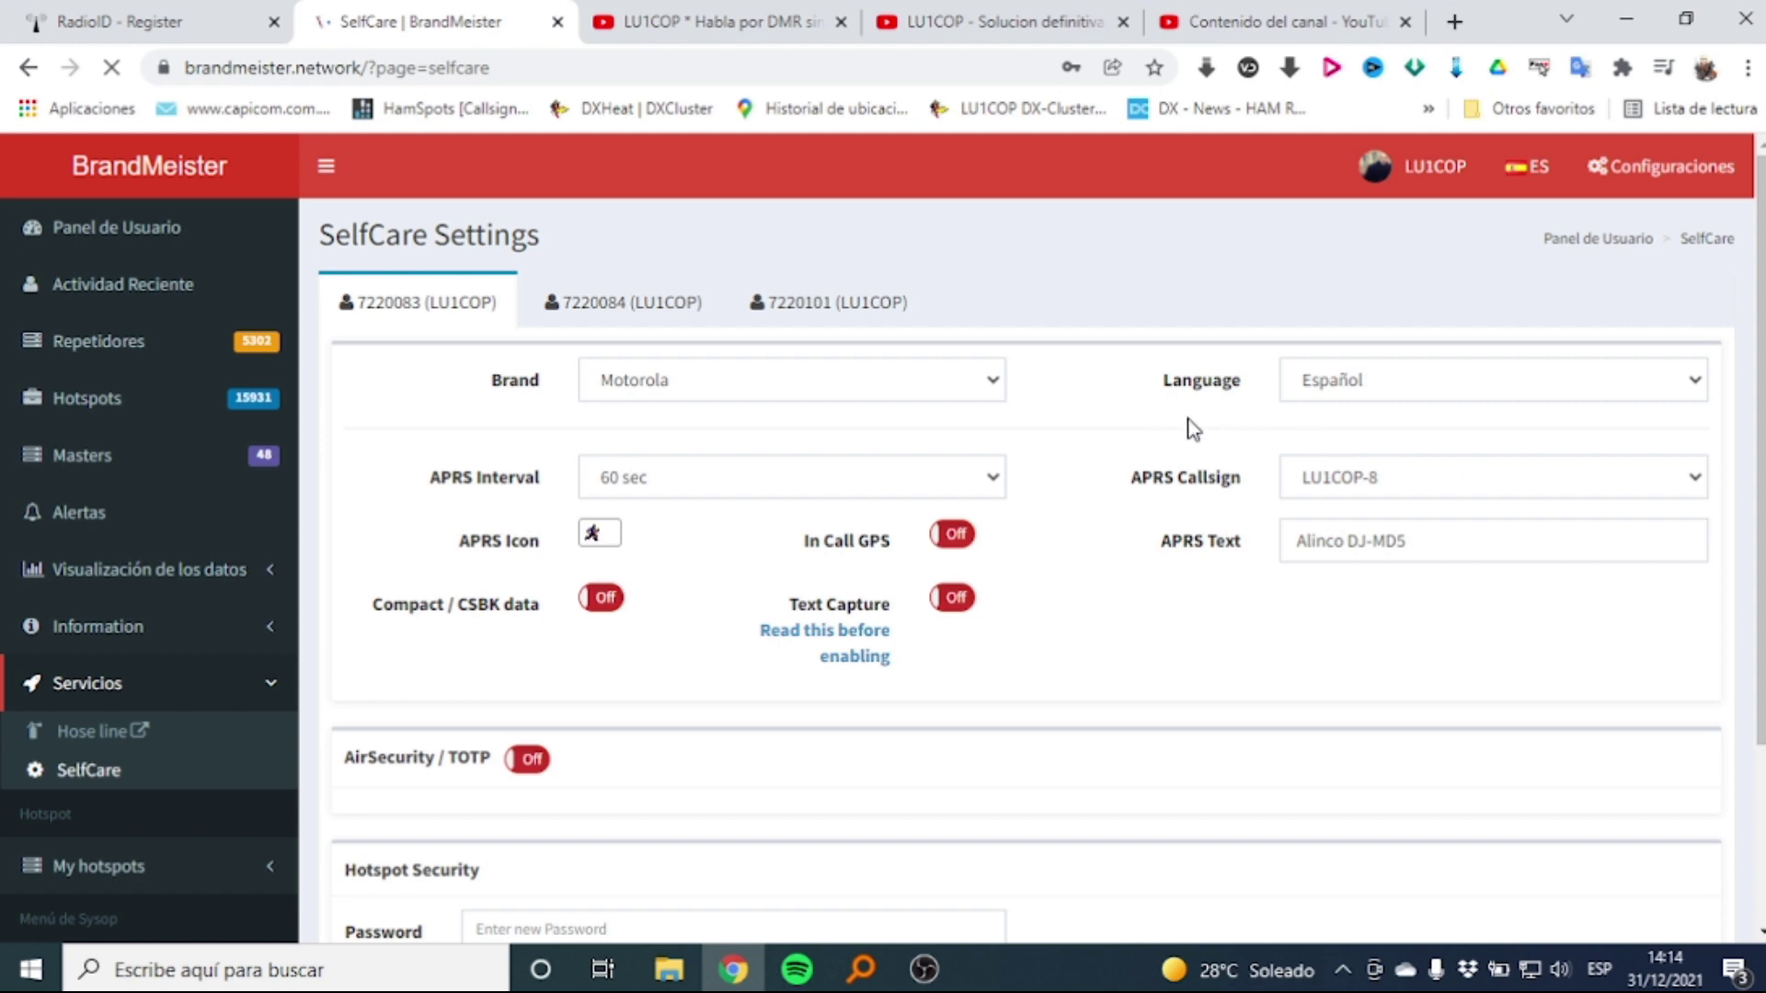
{"action": "left_click", "coordinate": [1436, 171]}
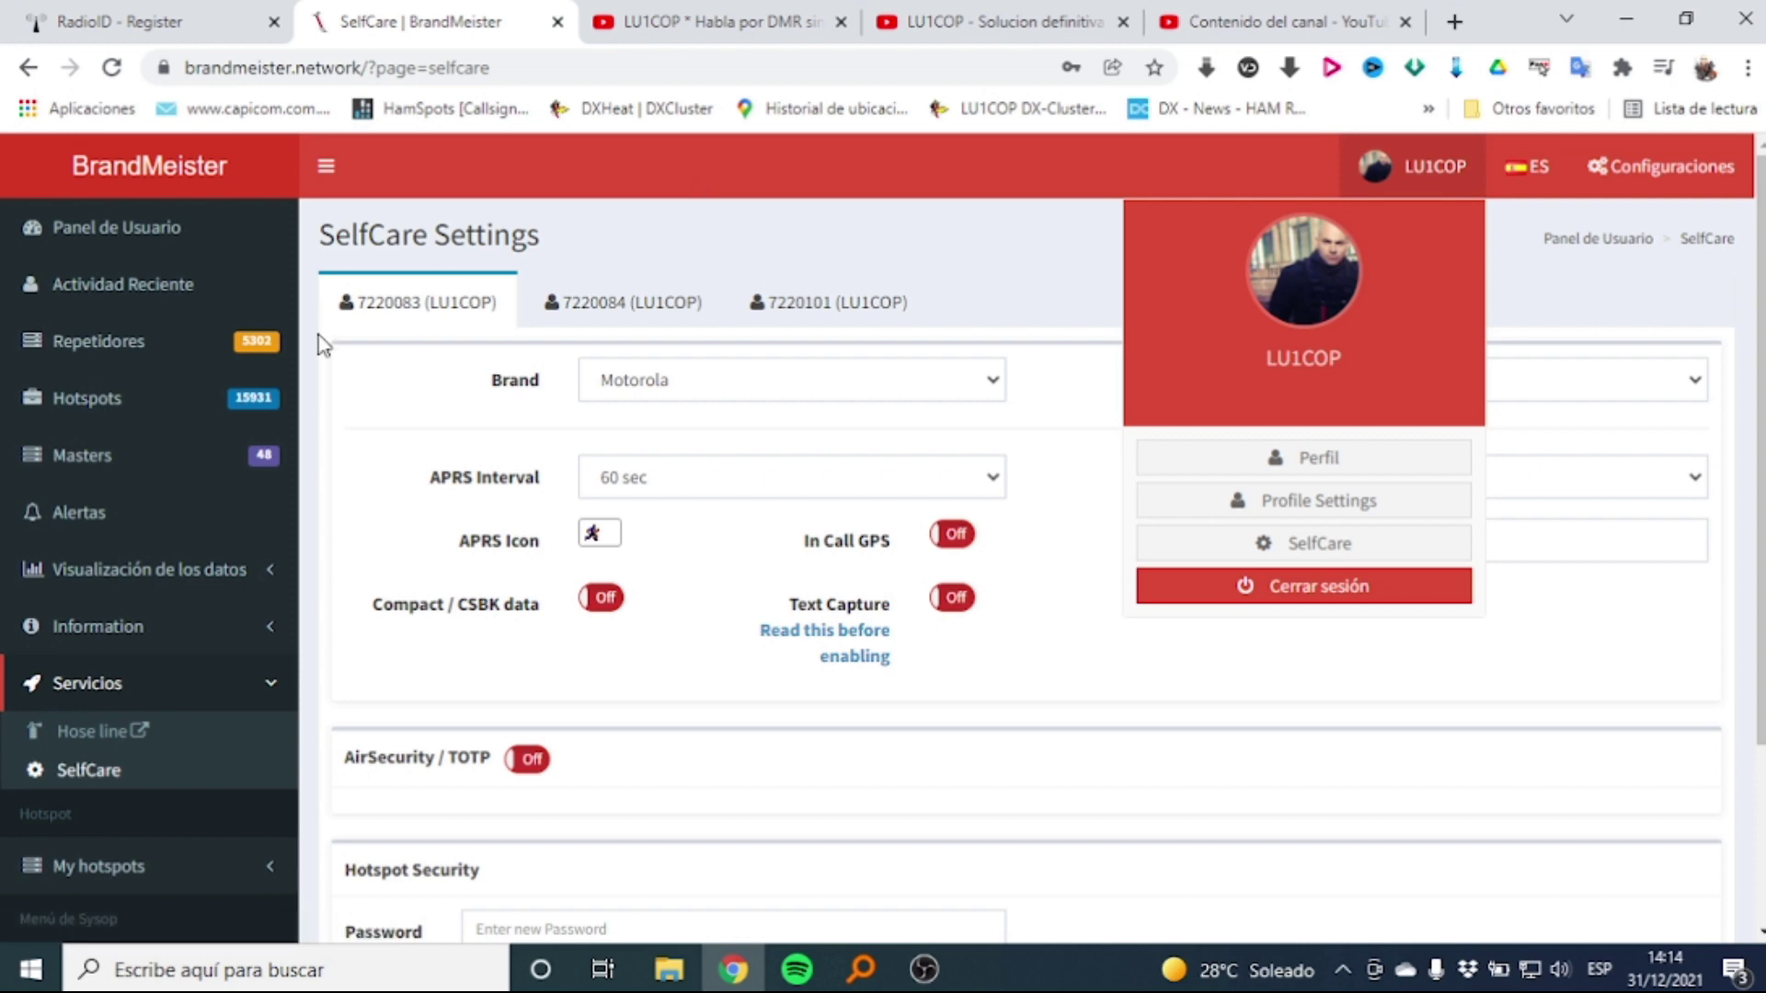
View the SelfCare settings of the second and third DMR IDs, and return to those of the first ID
{"action": "left_click", "coordinate": [594, 305]}
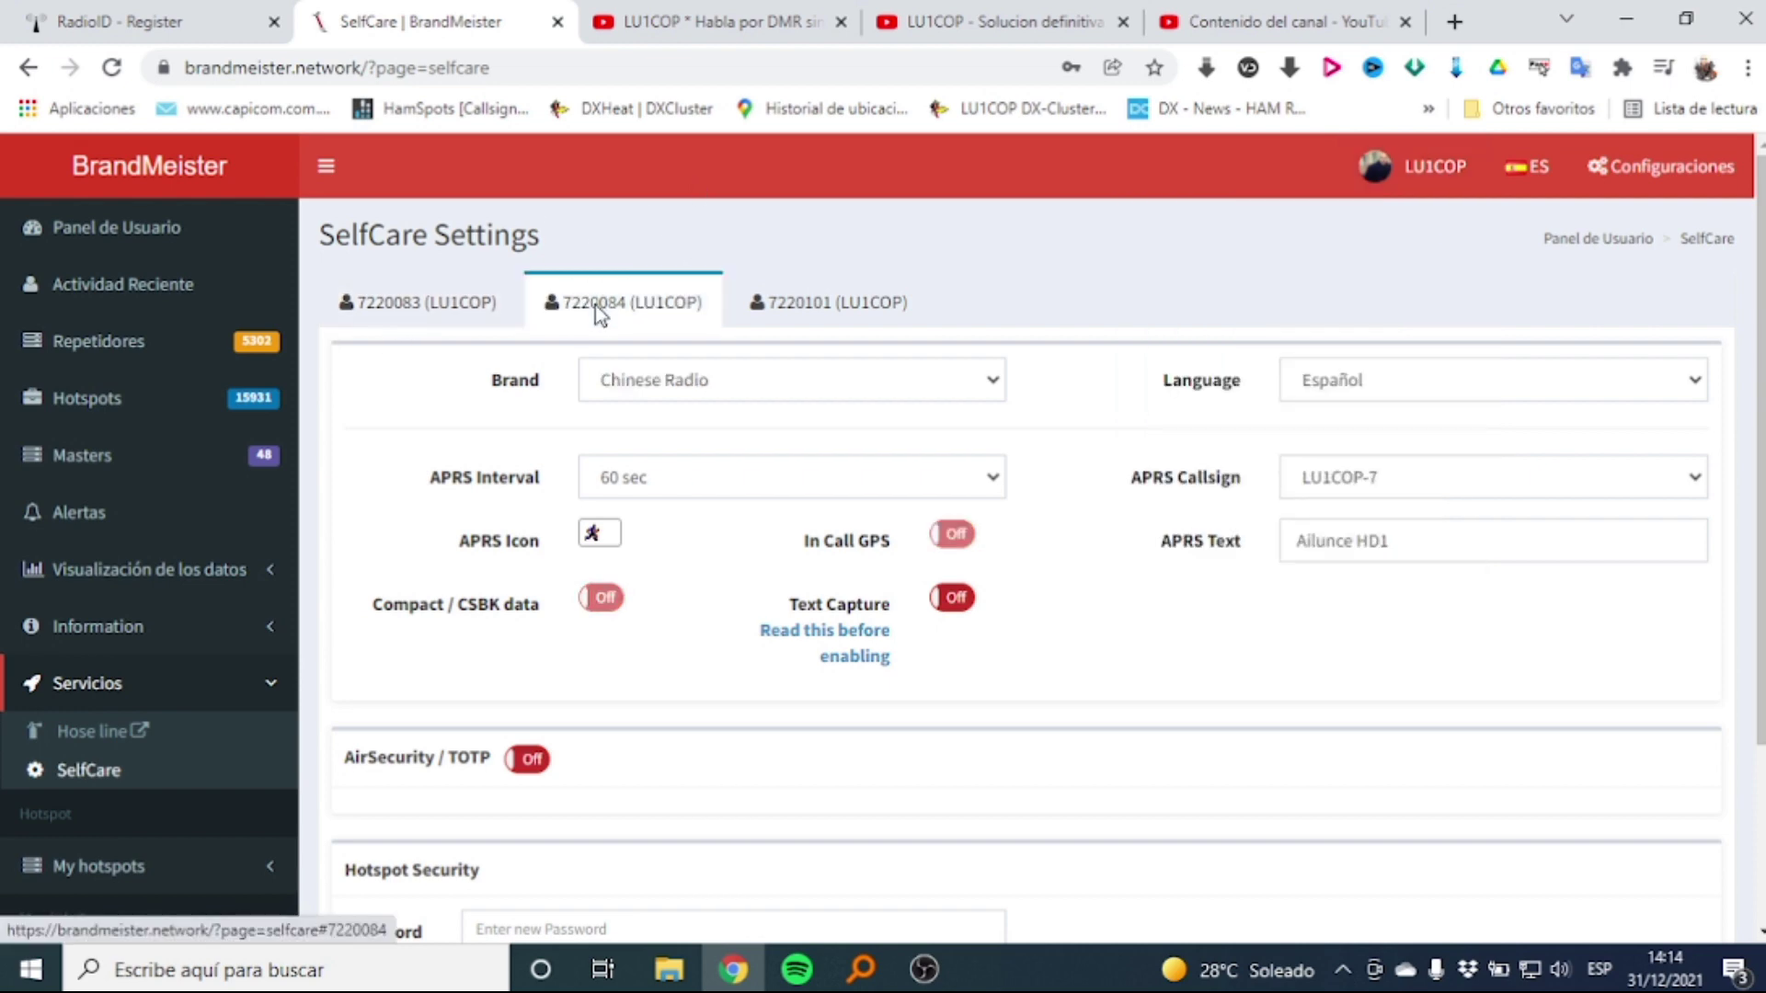
{"action": "left_click", "coordinate": [809, 303]}
{"action": "left_click", "coordinate": [477, 327]}
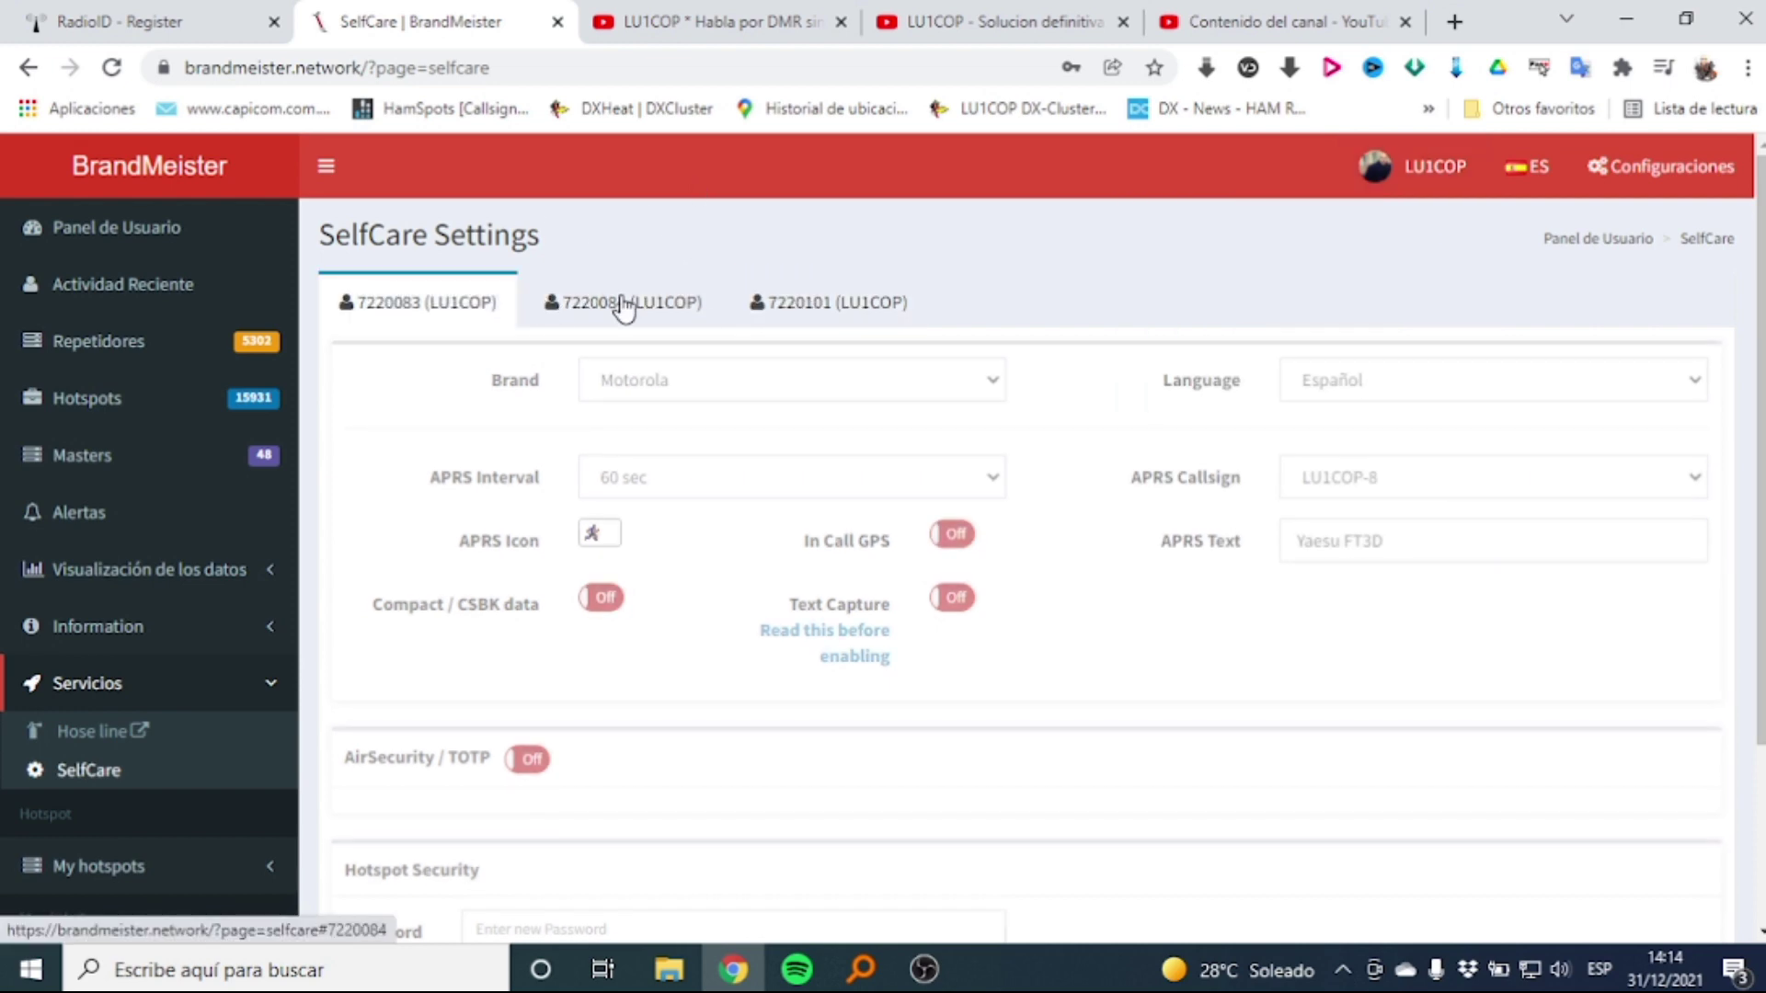
Compare the SelfCare settings of the three DMR IDs registered under the account
{"action": "left_click", "coordinate": [540, 302]}
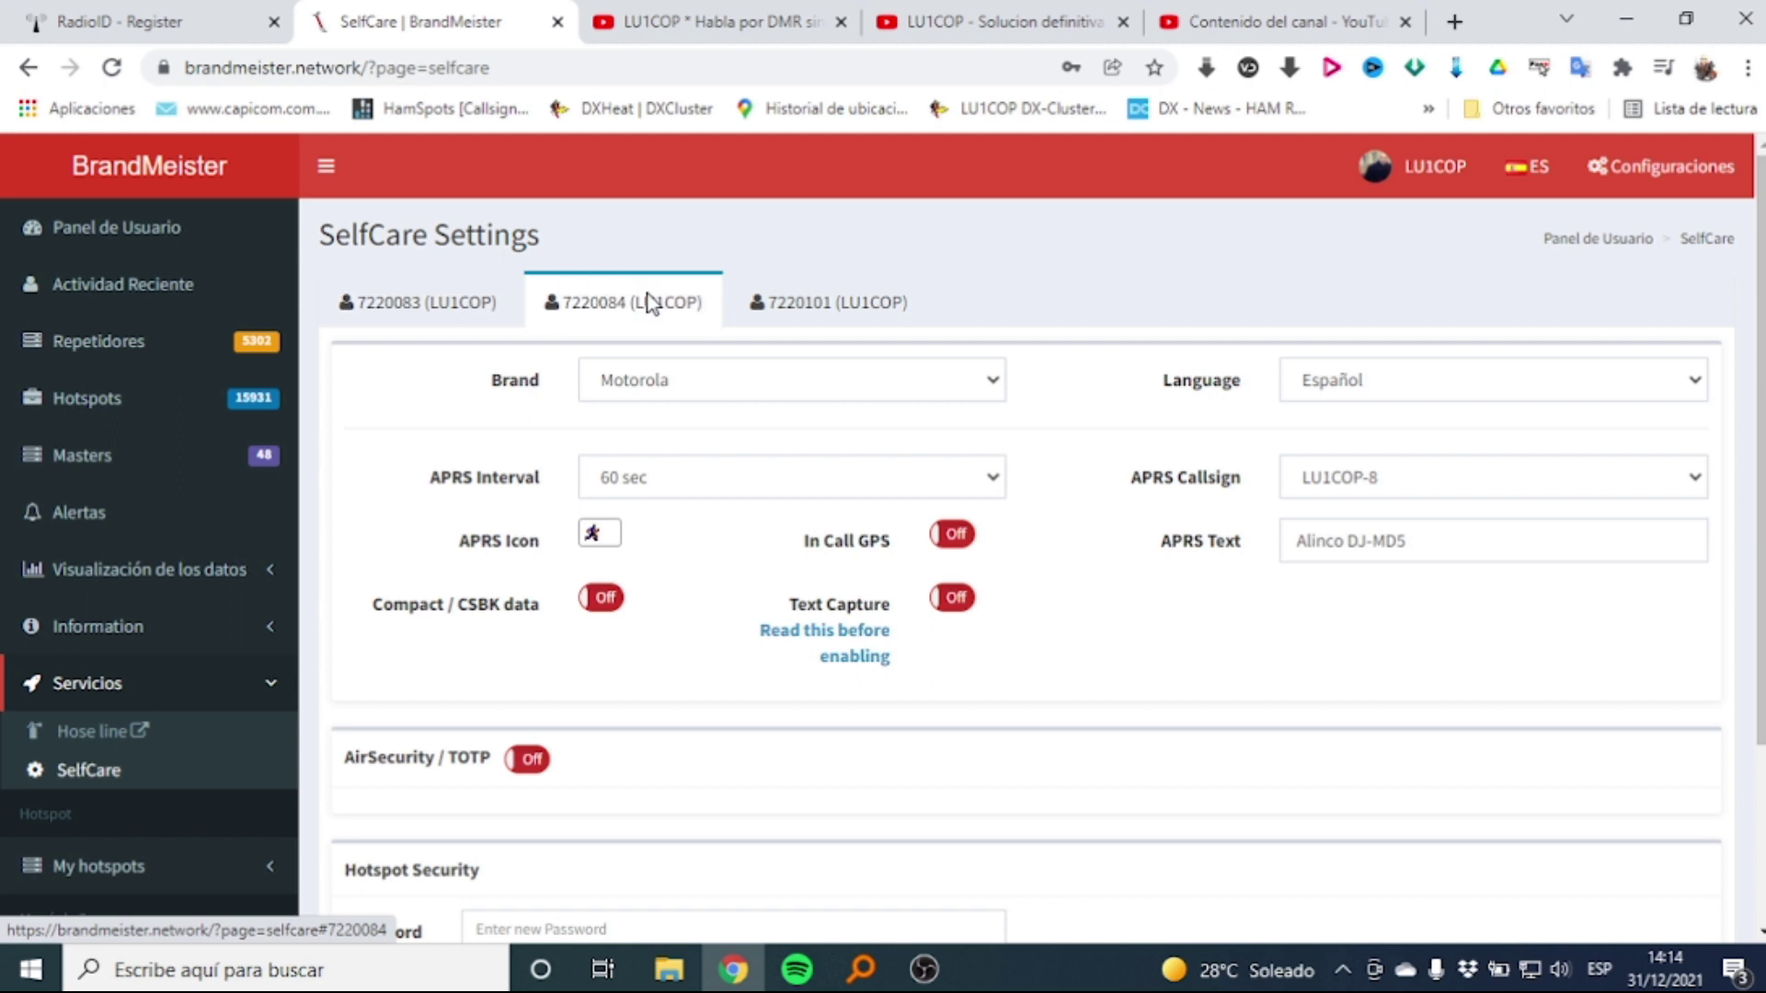
{"action": "left_click", "coordinate": [804, 305]}
{"action": "left_click", "coordinate": [405, 308]}
{"action": "left_click", "coordinate": [603, 302]}
{"action": "left_click", "coordinate": [815, 304]}
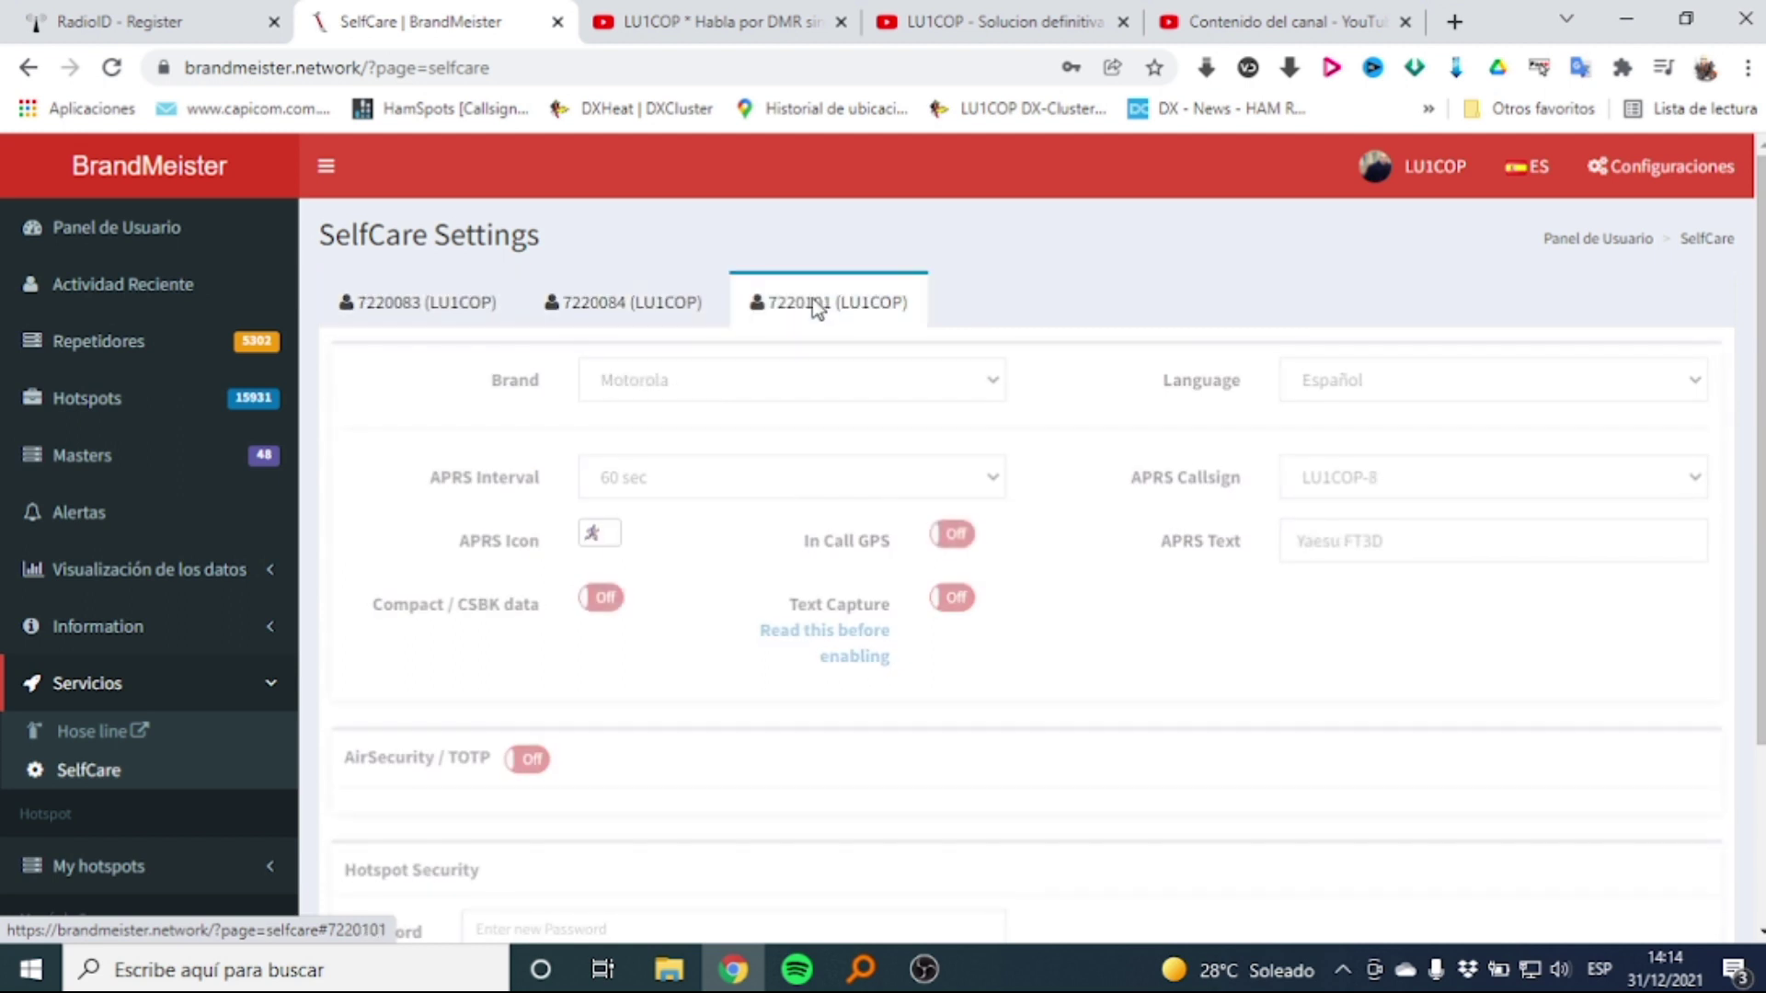
{"action": "left_click", "coordinate": [657, 309]}
{"action": "left_click", "coordinate": [461, 300]}
Enter a new Hotspot Security password for the second DMR ID and save its SelfCare settings
{"action": "left_click", "coordinate": [656, 313]}
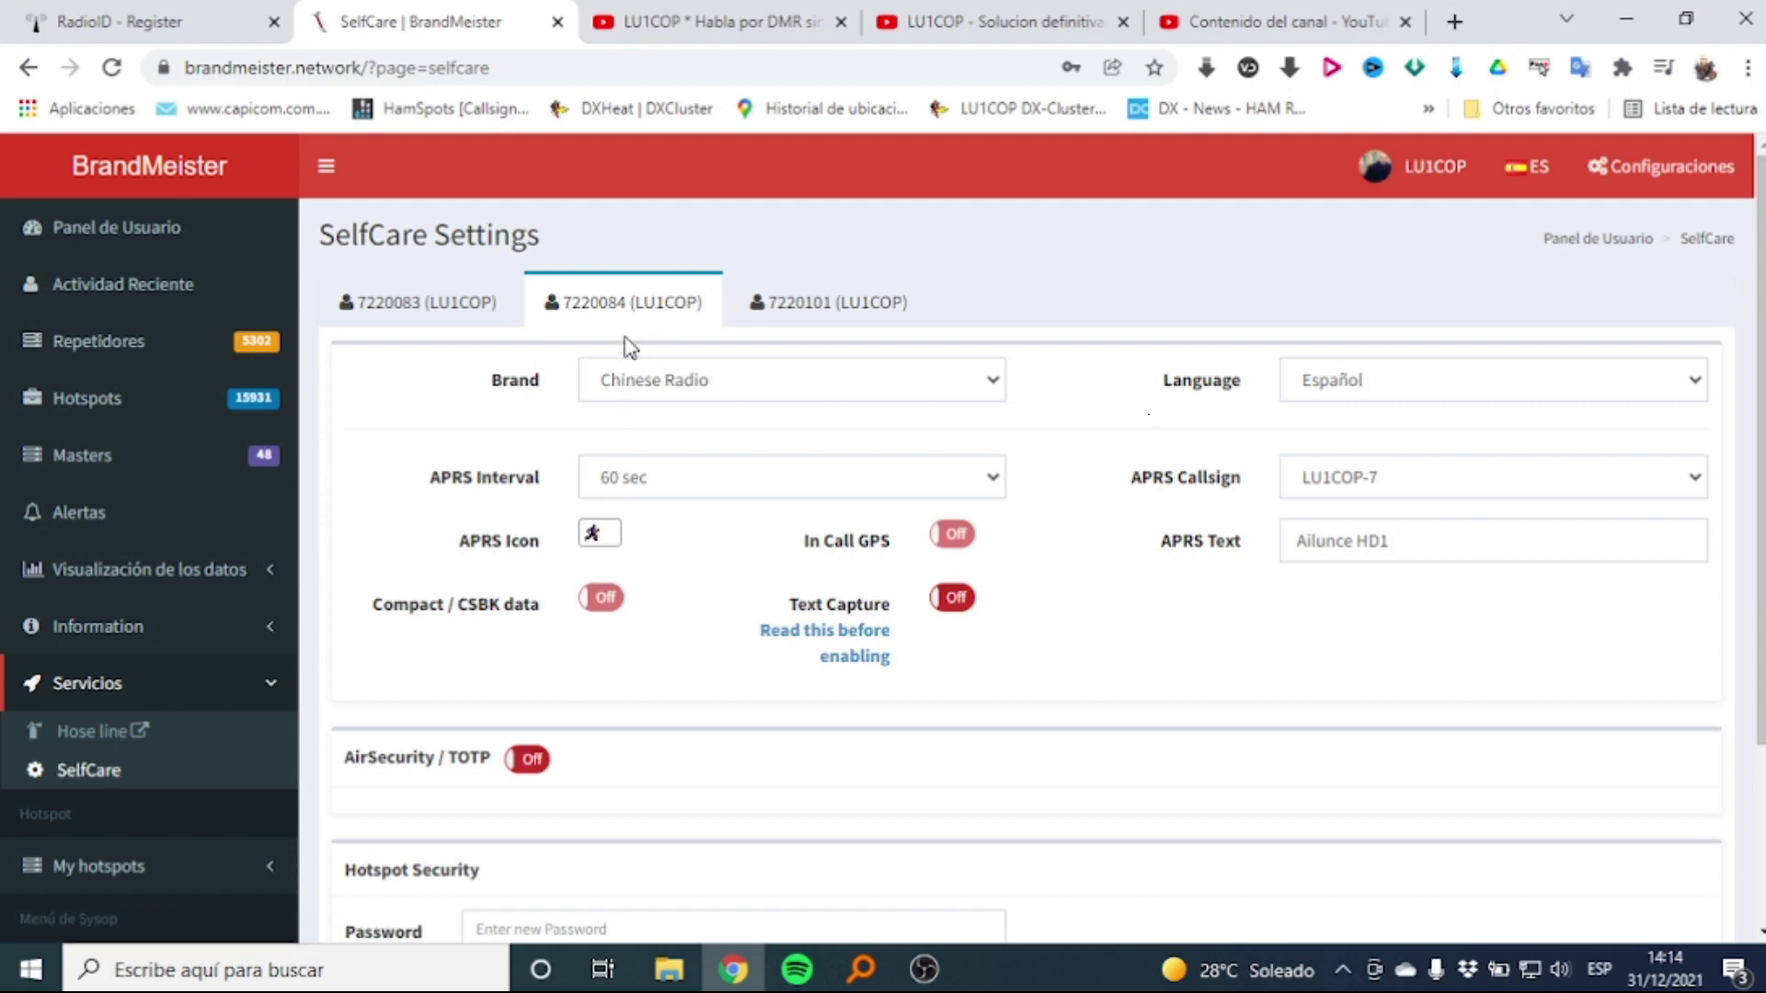
{"action": "scroll", "coordinate": [648, 306], "scroll_direction": "down", "scroll_amount": 3}
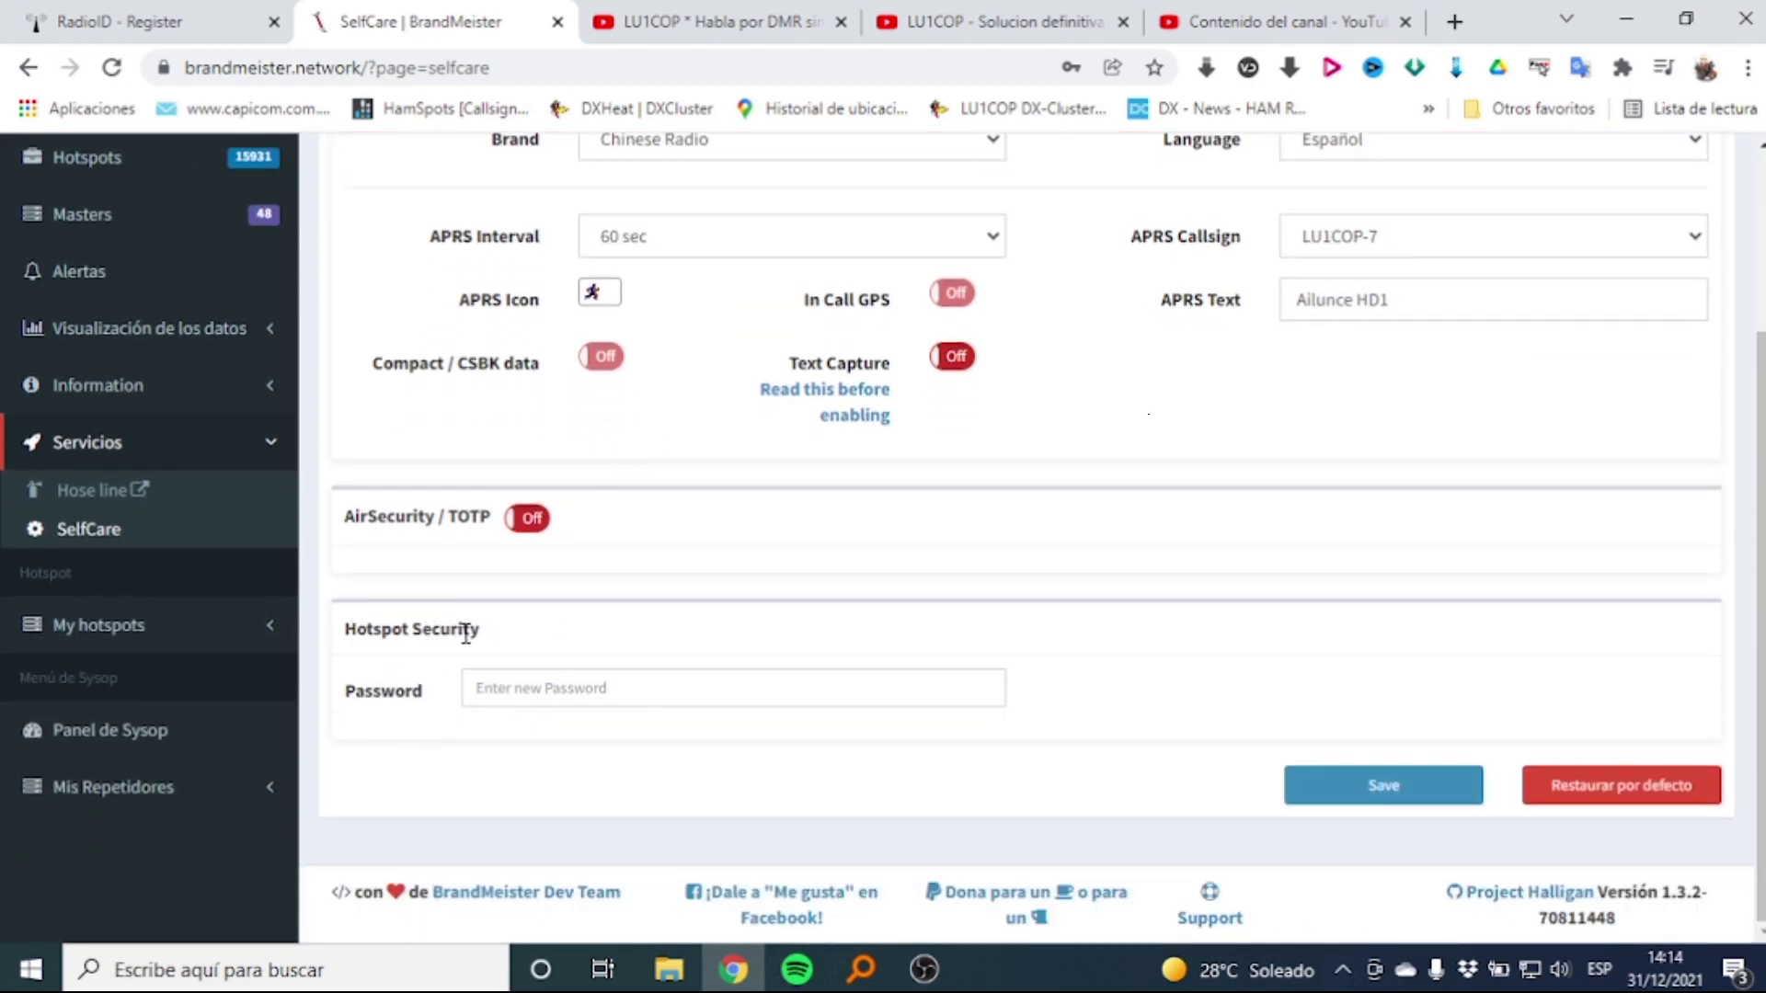
{"action": "left_click", "coordinate": [504, 686]}
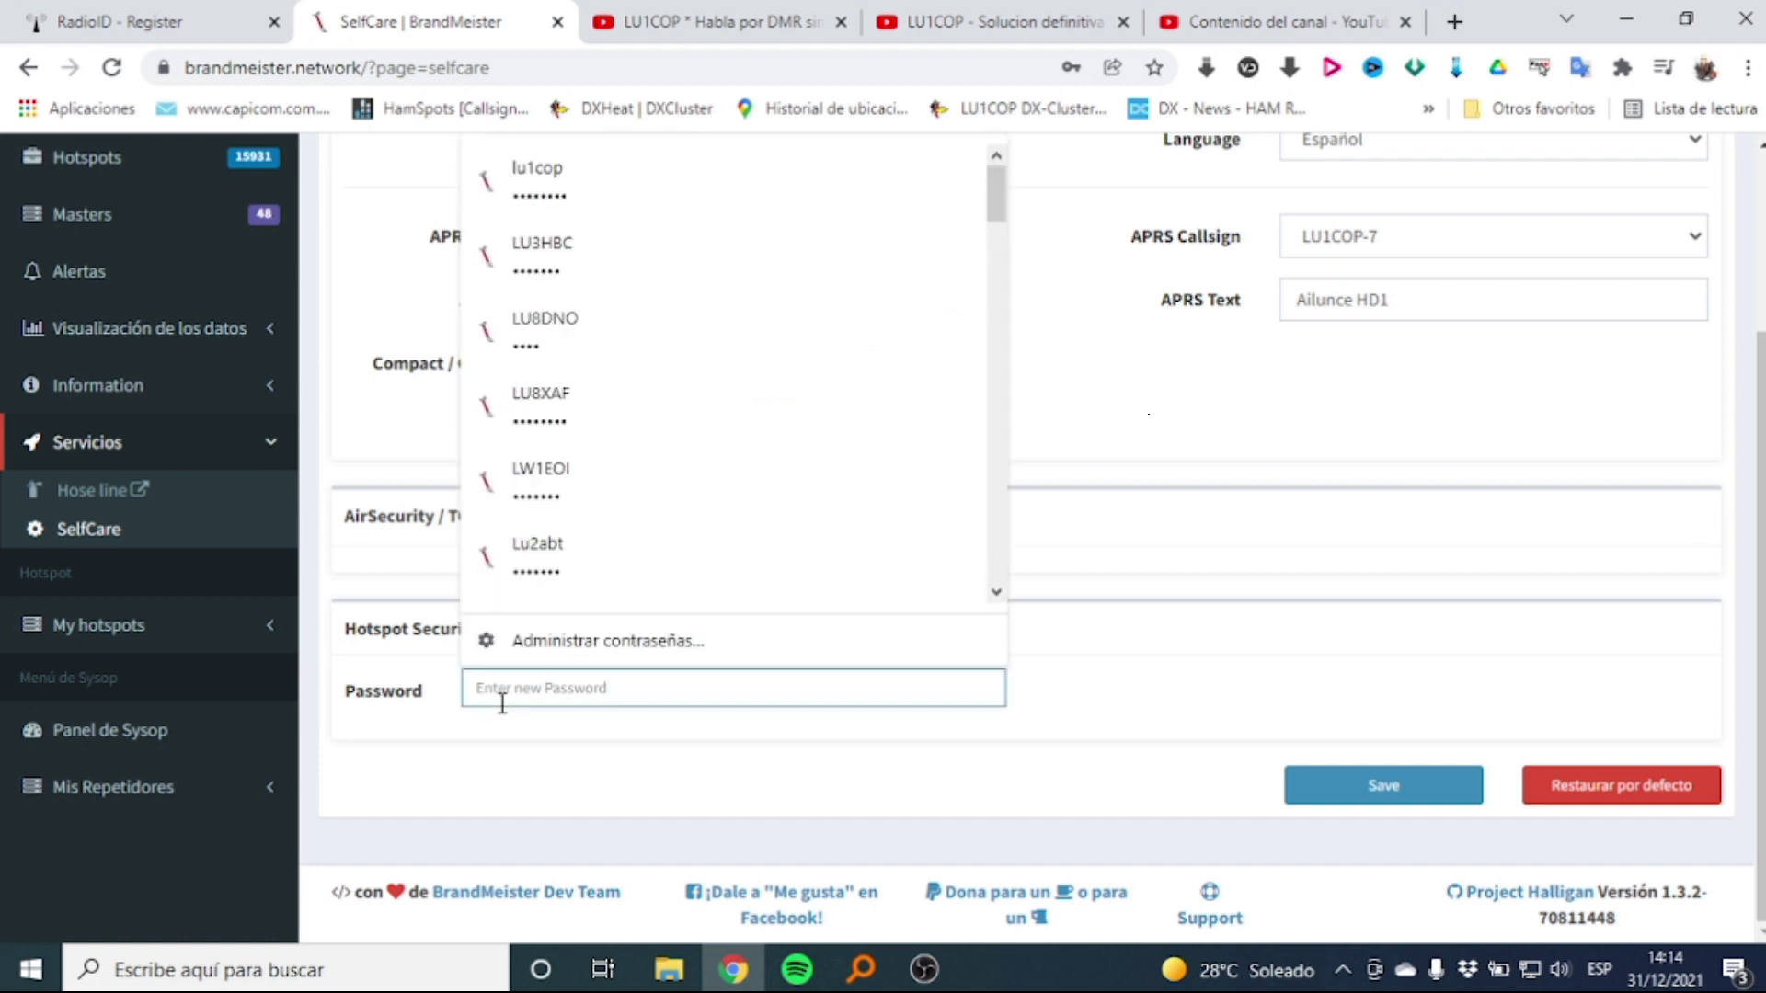
{"action": "type", "text": "(••"}
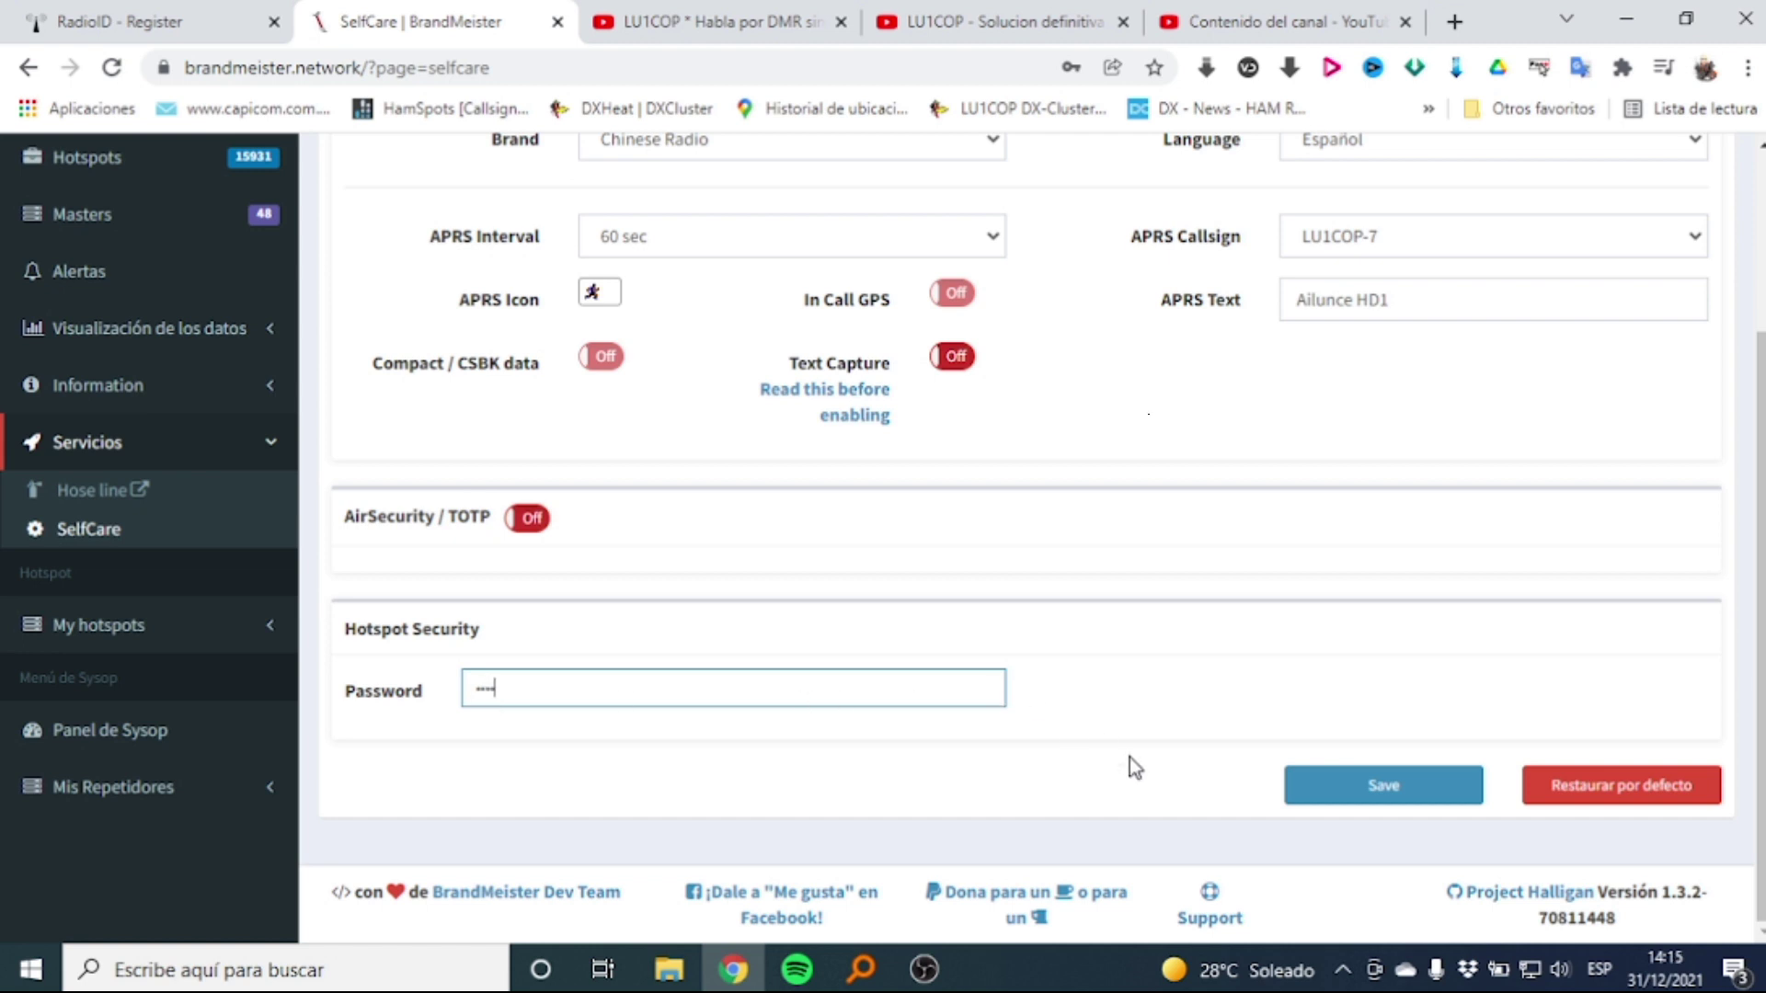
{"action": "left_click", "coordinate": [1365, 793]}
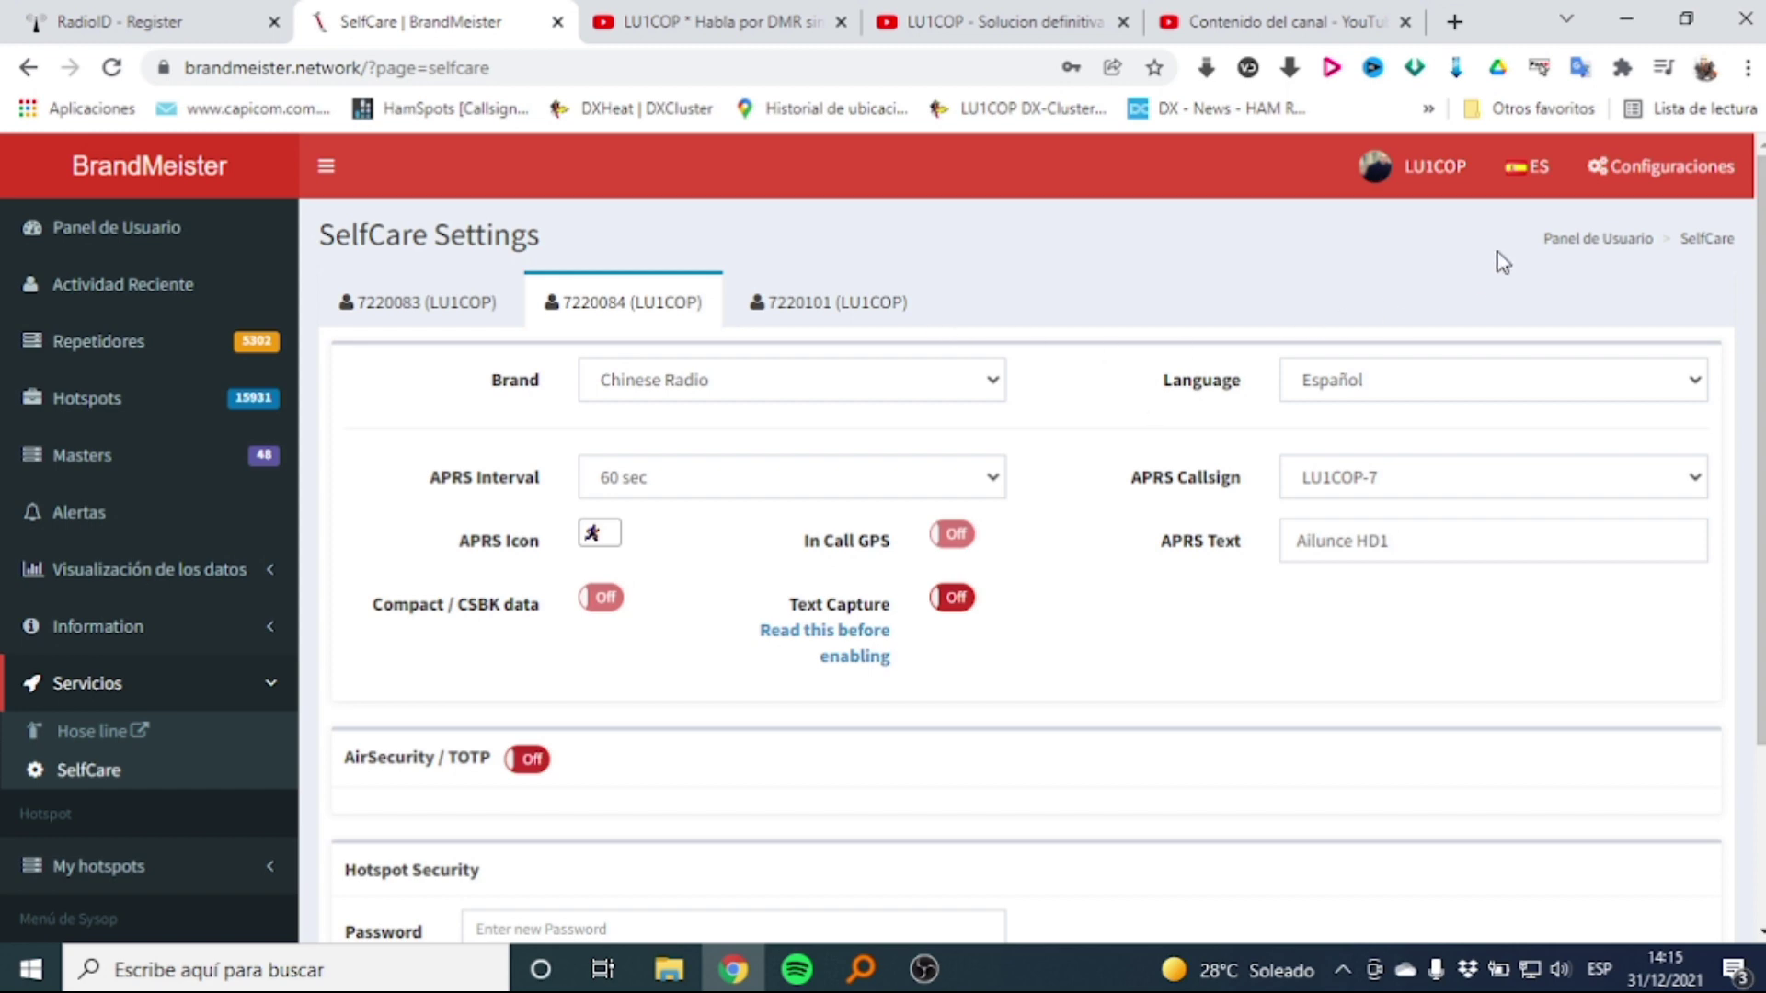
Switch to the YouTube video on configuring DroidStar for DMR TG 7228 and show its DroidStar settings at 0:48
{"action": "left_click", "coordinate": [717, 23]}
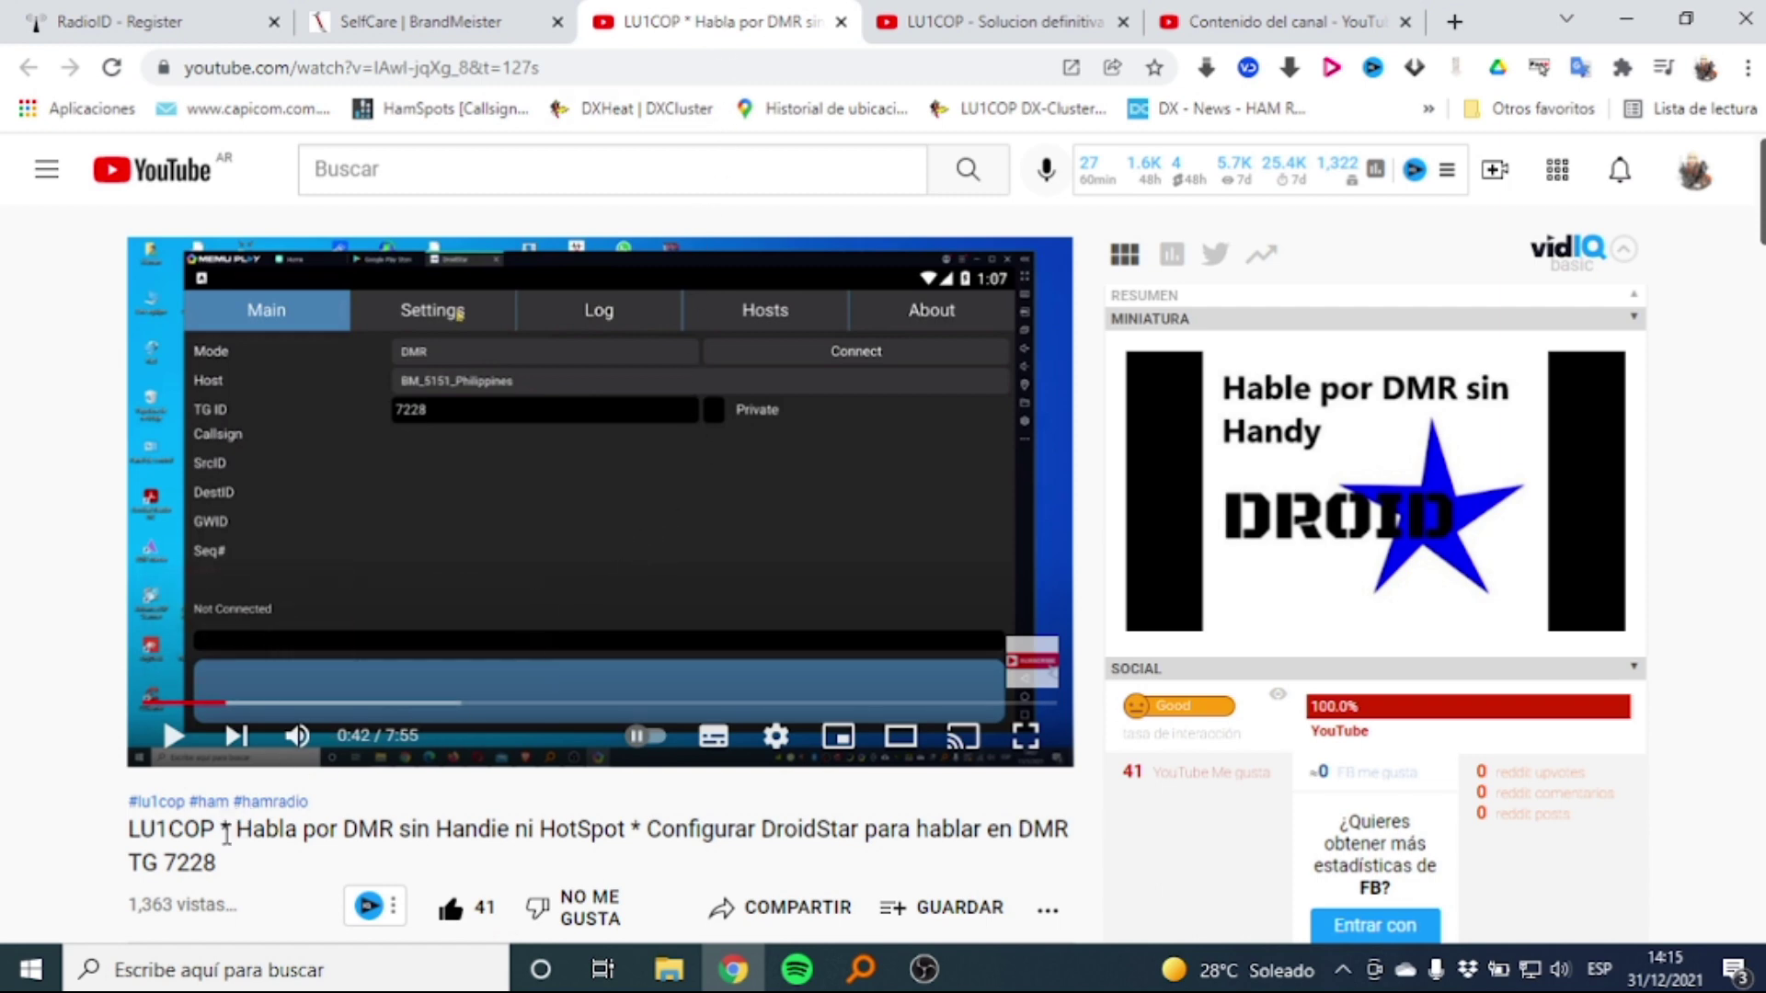
{"action": "scroll", "coordinate": [221, 855], "scroll_direction": "down", "scroll_amount": 1}
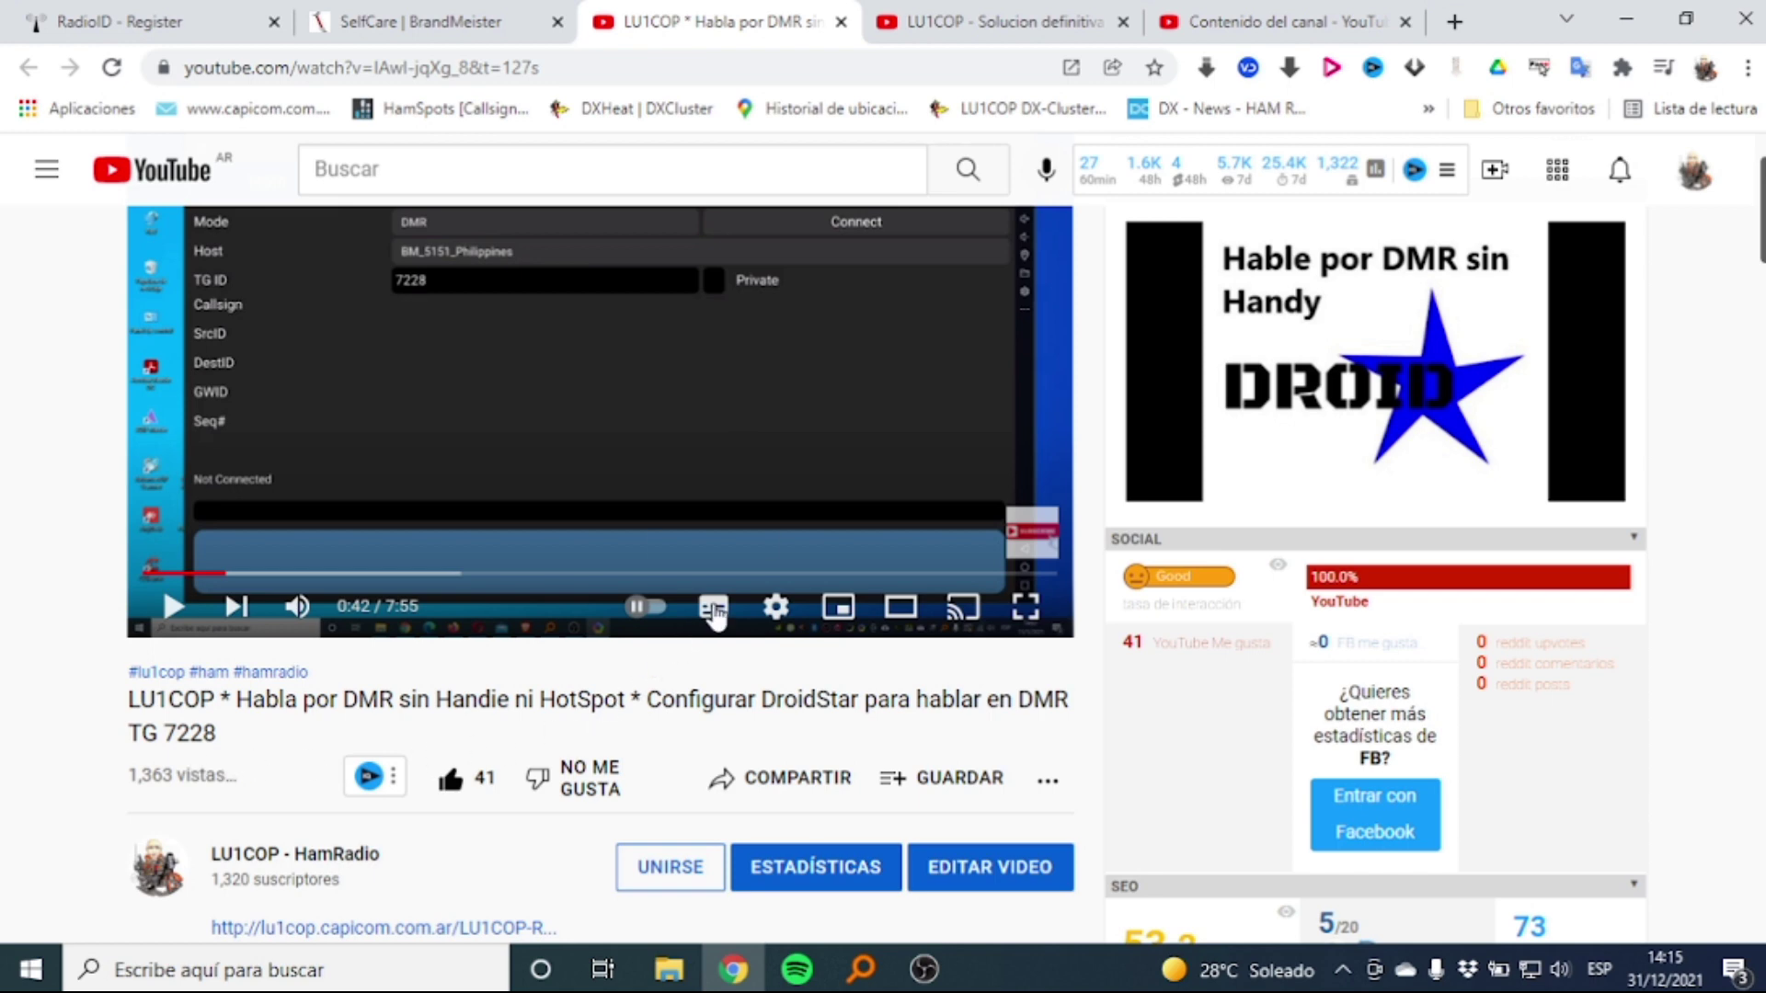
{"action": "scroll", "coordinate": [716, 612], "scroll_direction": "up", "scroll_amount": 2}
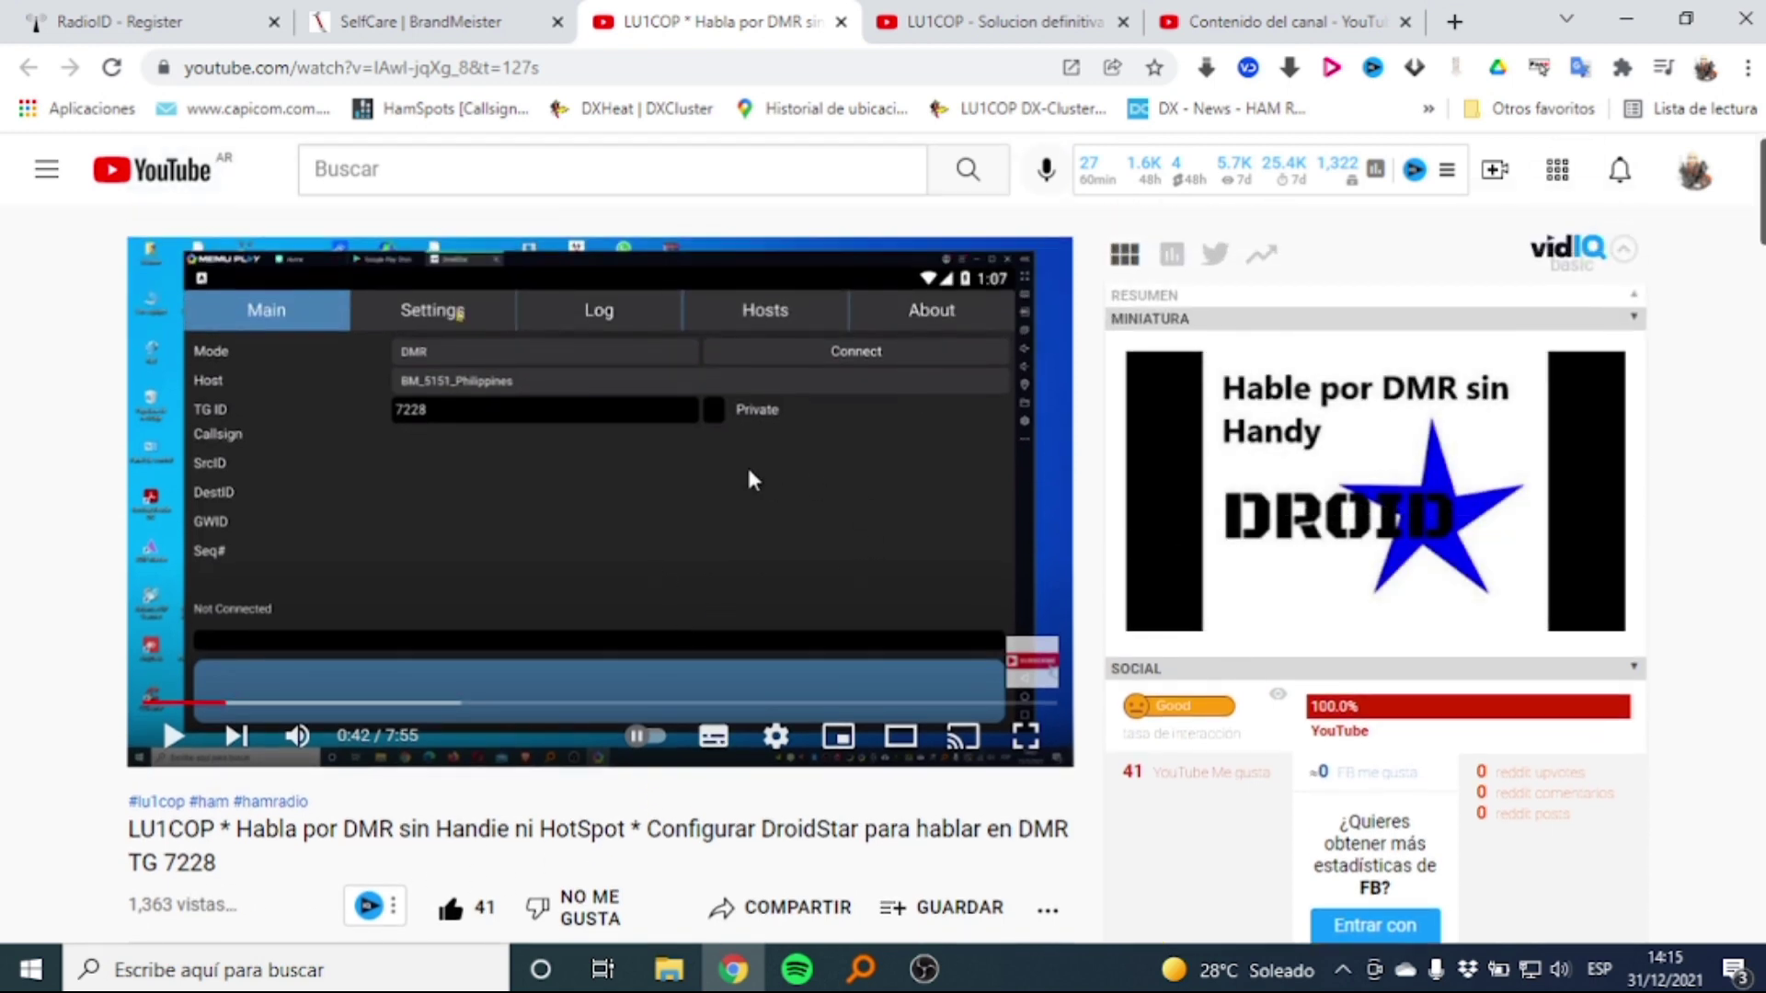
{"action": "left_click", "coordinate": [195, 705]}
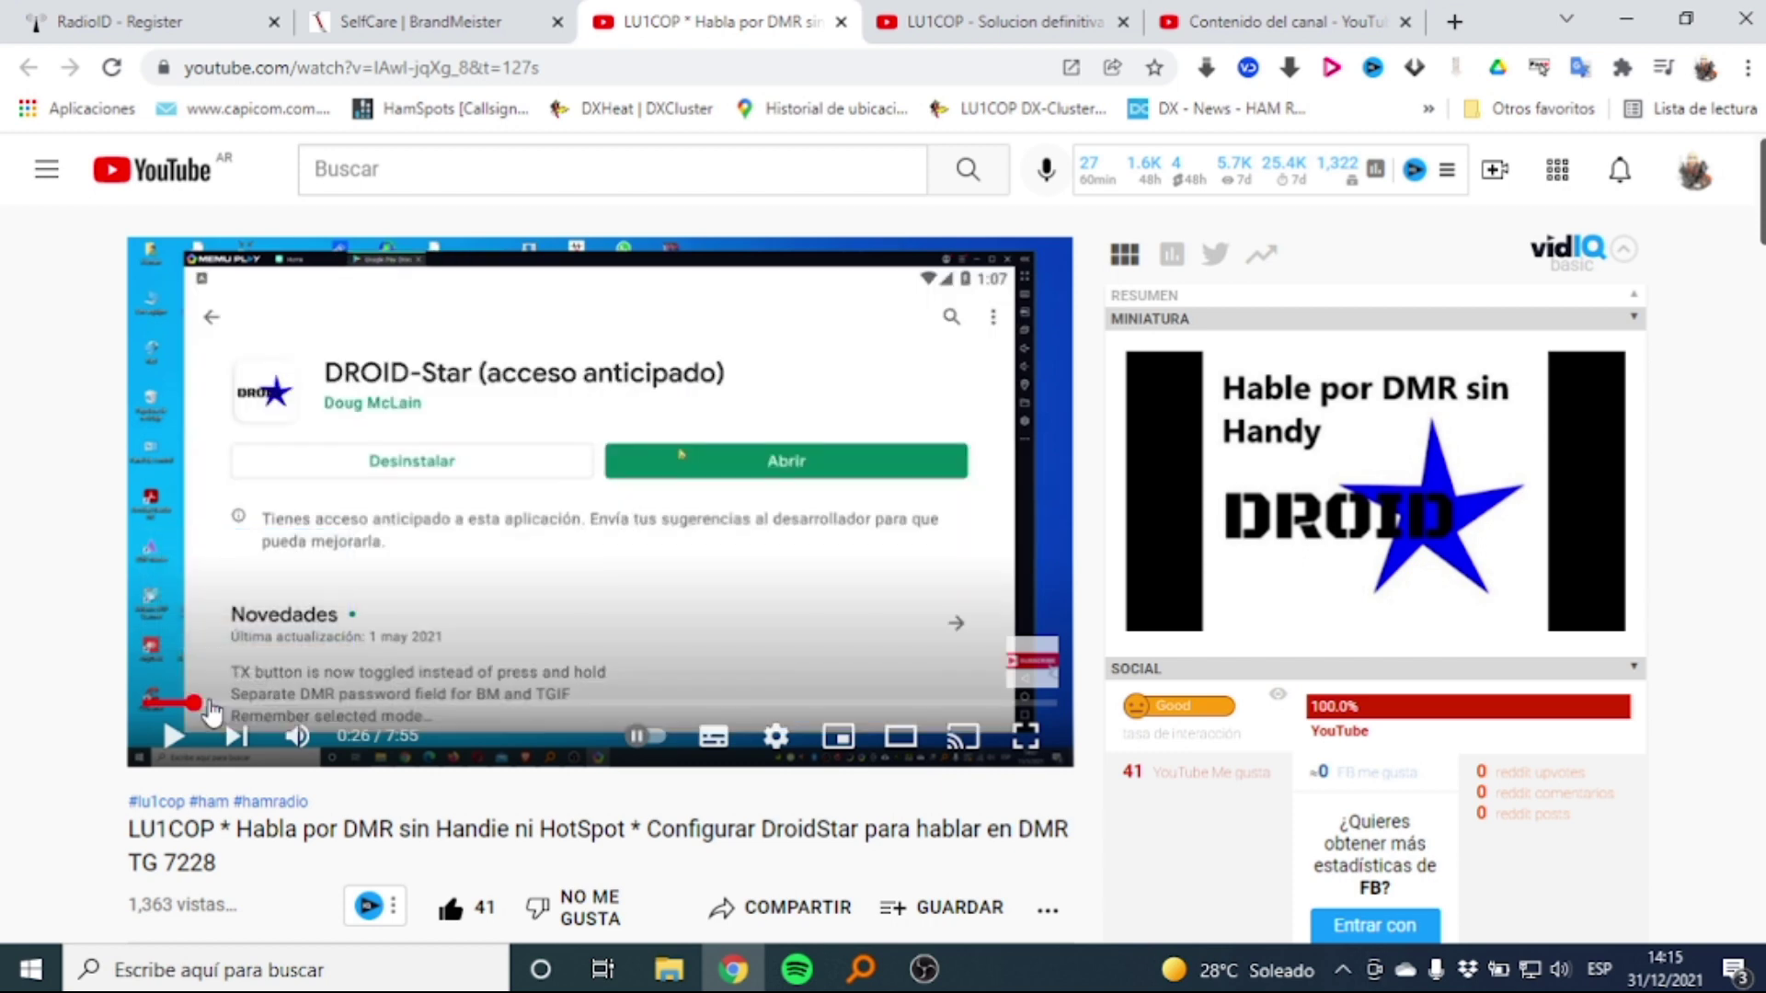
{"action": "left_click", "coordinate": [237, 704]}
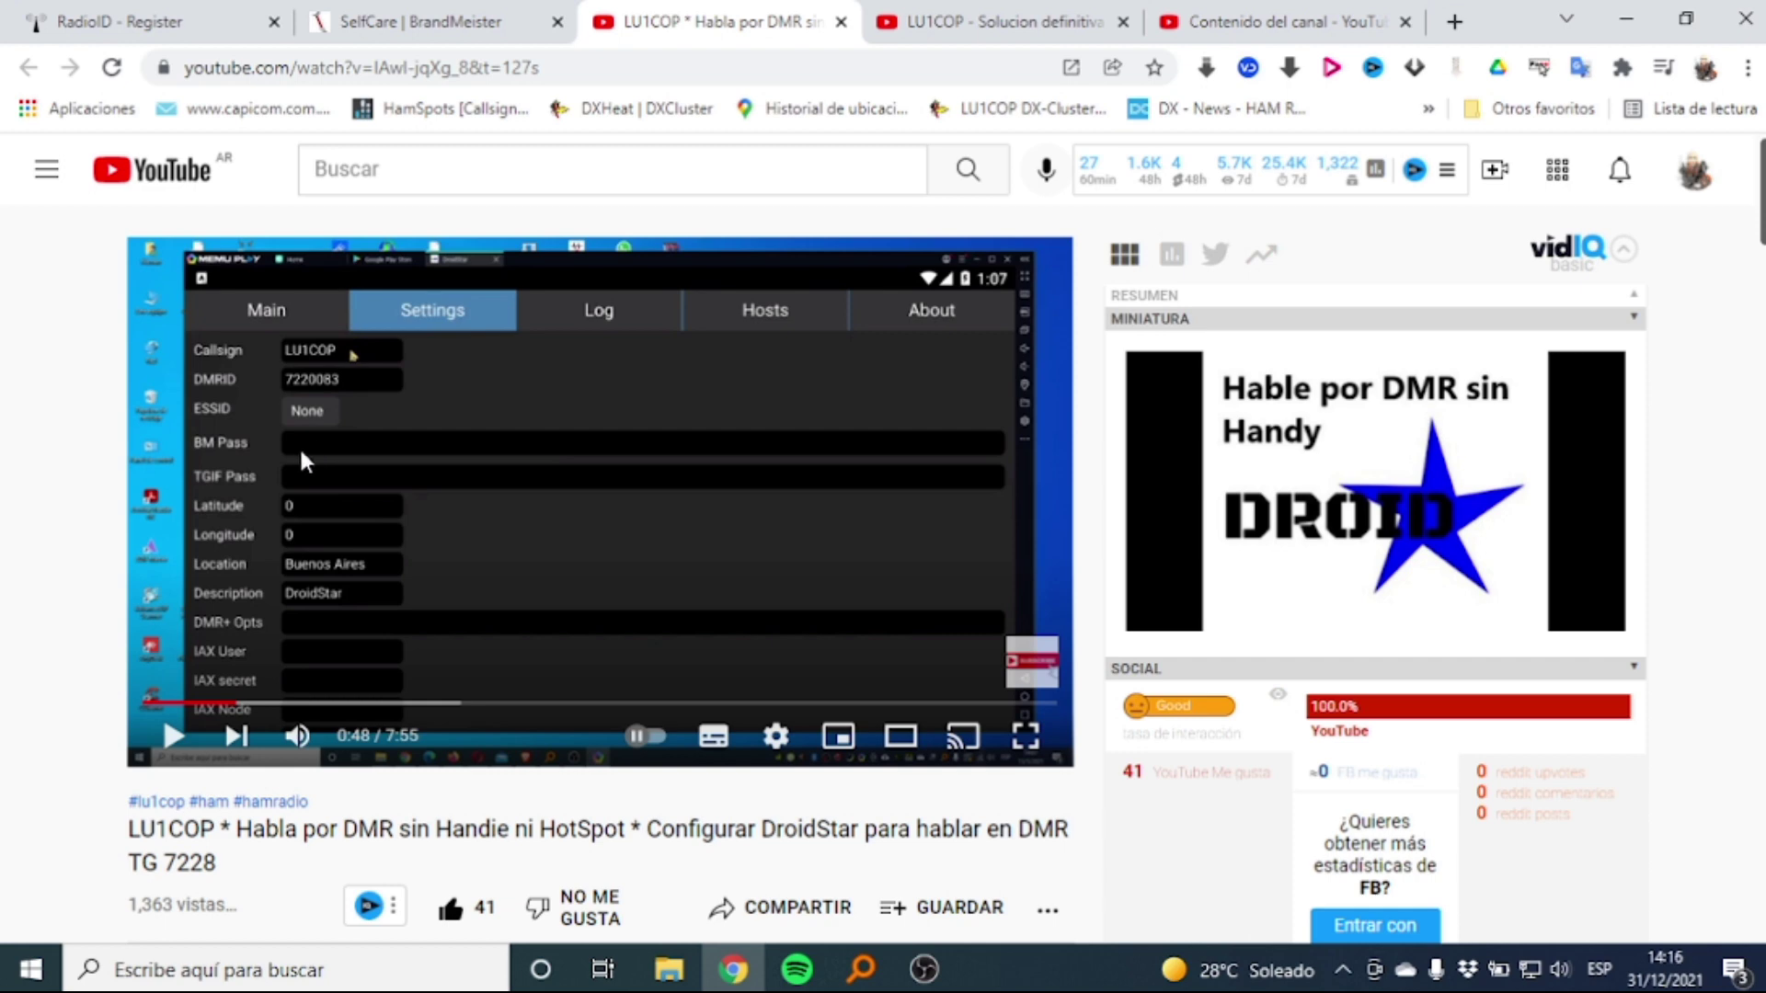
Compare BrandMeister's Hotspot Security section with the DroidStar settings in the video, and switch to the video "Solucion definitiva para DroidStar!"
{"action": "left_click", "coordinate": [423, 24]}
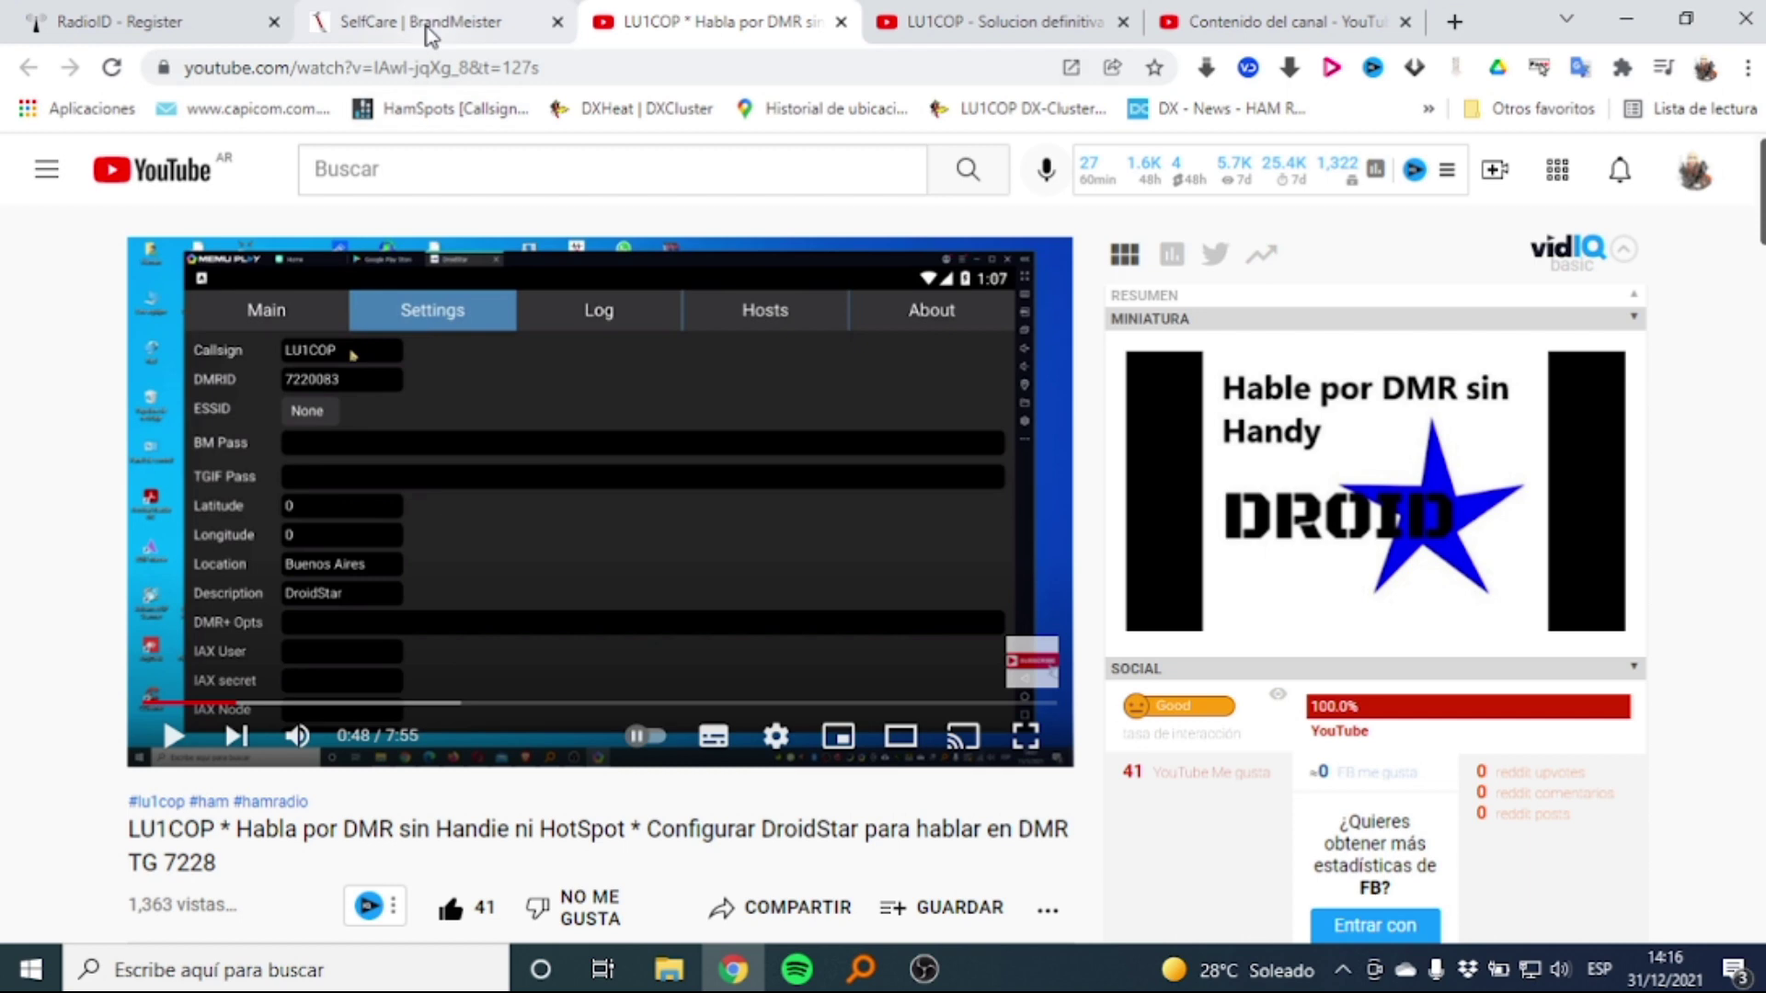
{"action": "scroll", "coordinate": [607, 873], "scroll_direction": "down", "scroll_amount": 1}
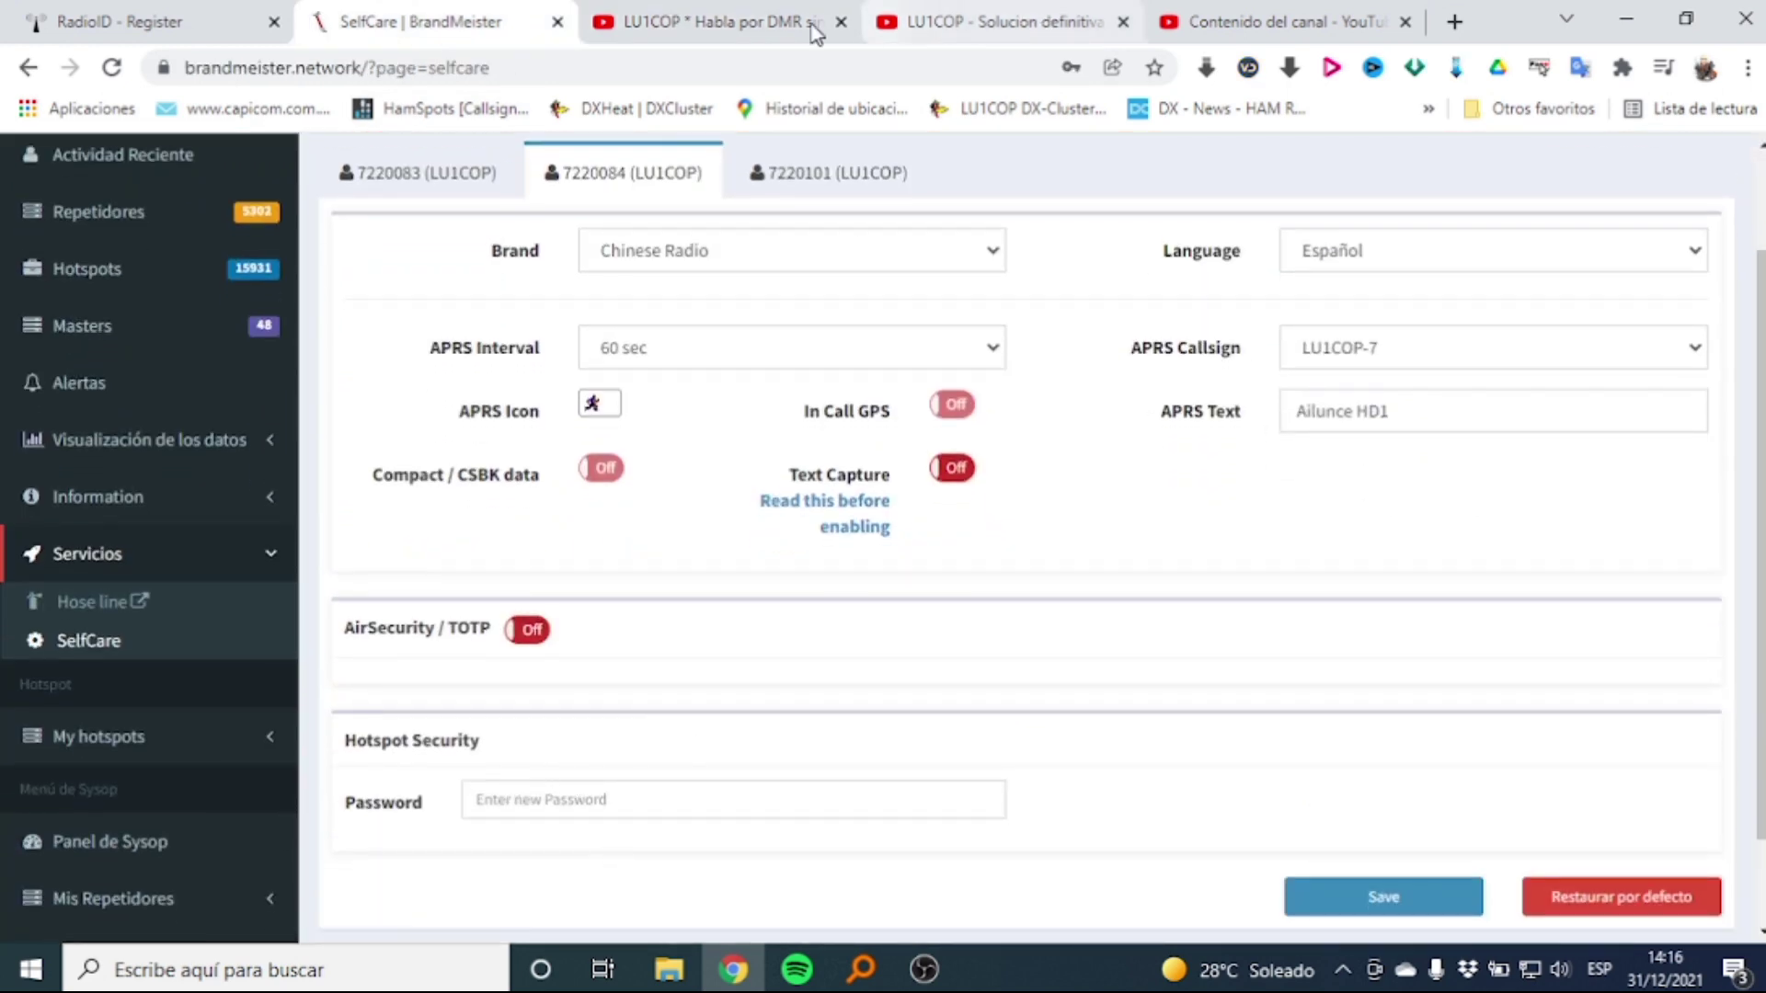
{"action": "left_click", "coordinate": [776, 37]}
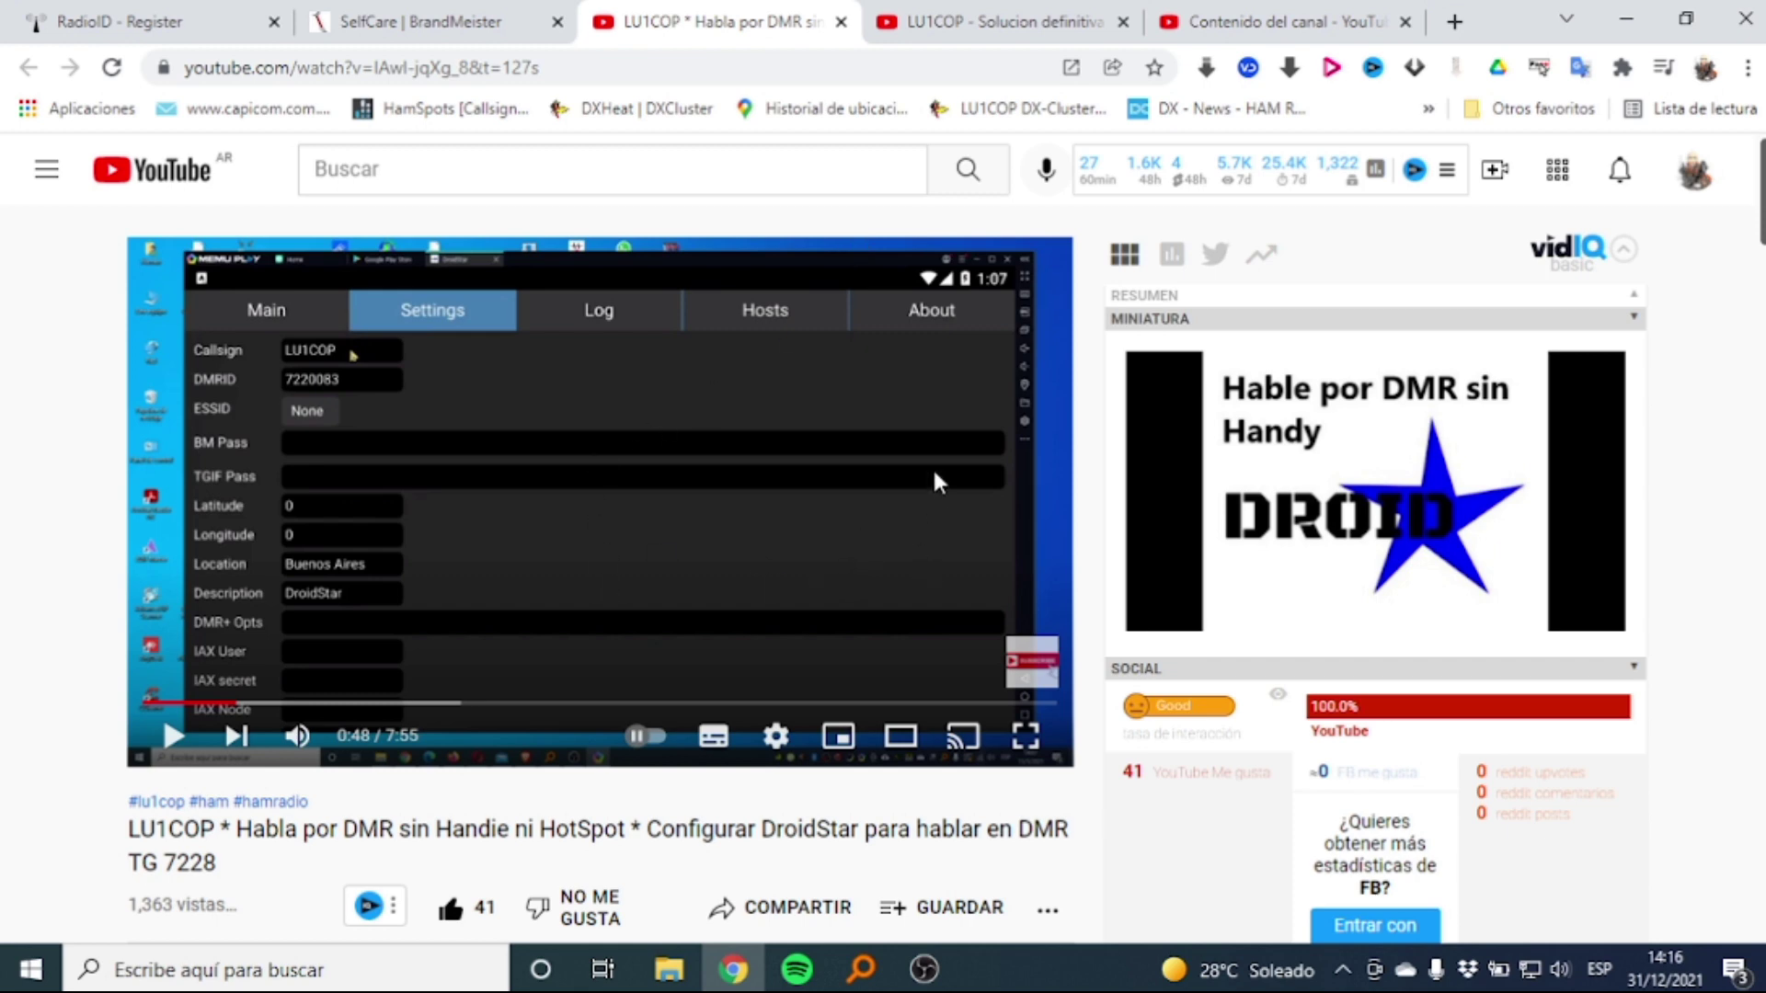
{"action": "left_click", "coordinate": [1009, 12]}
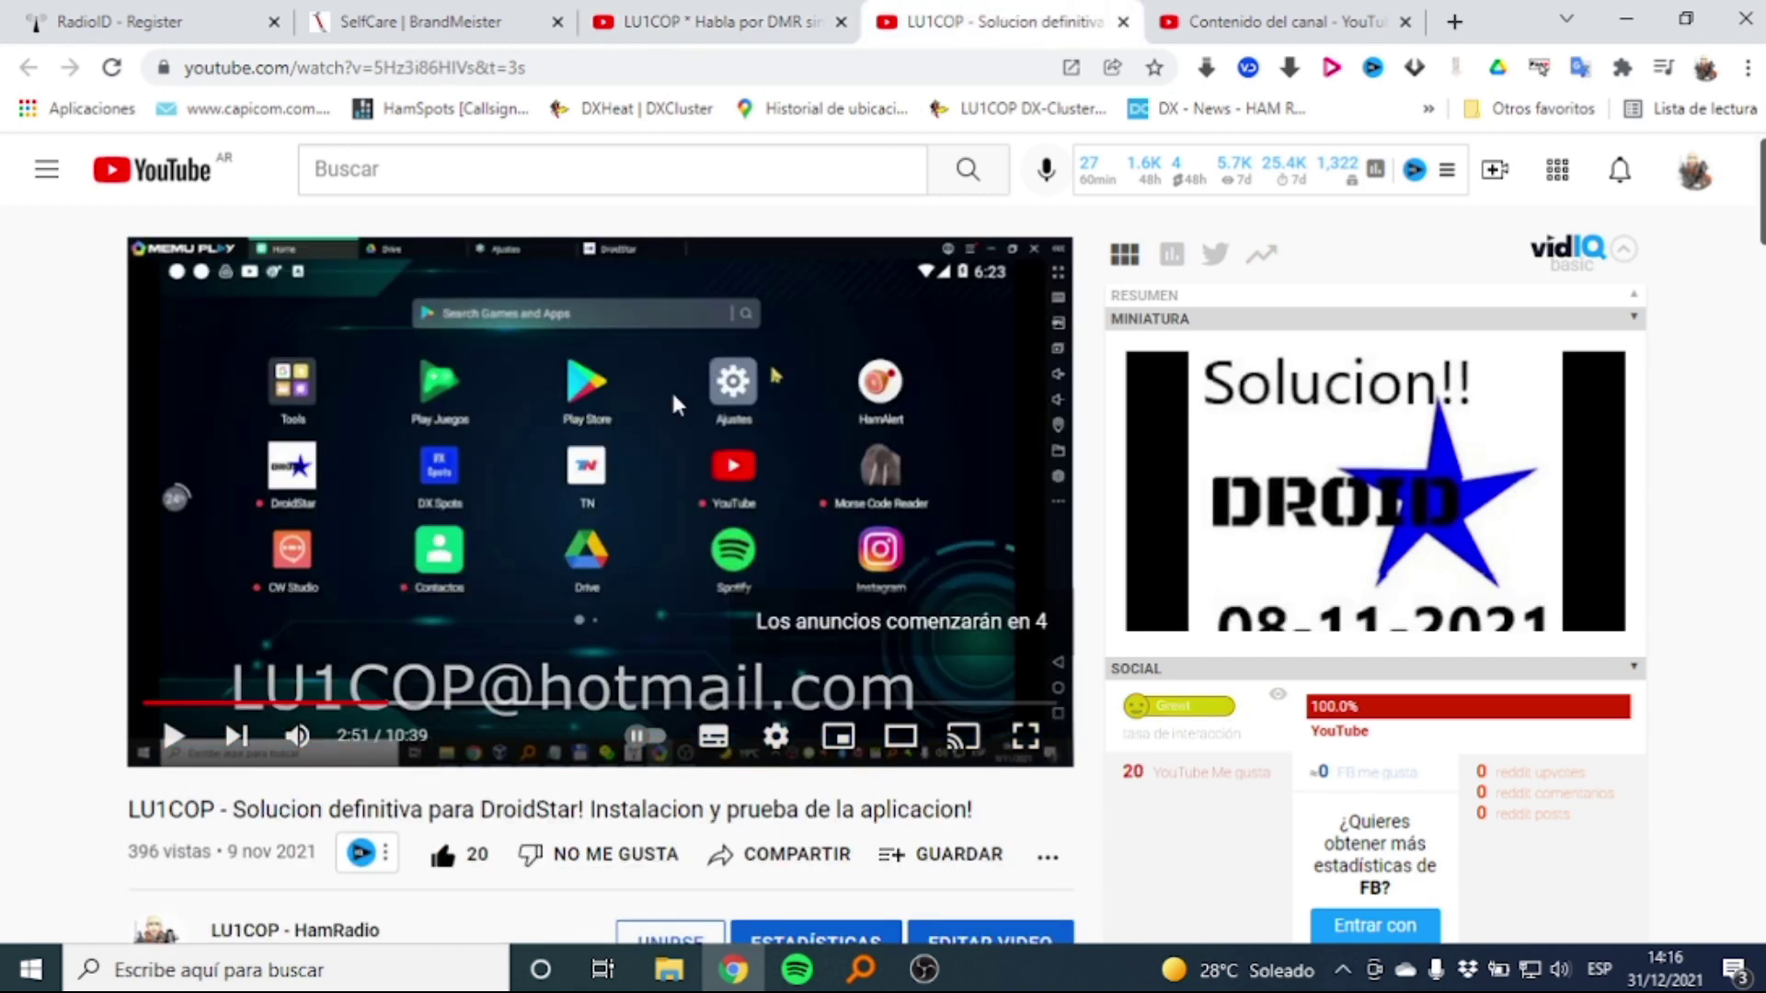